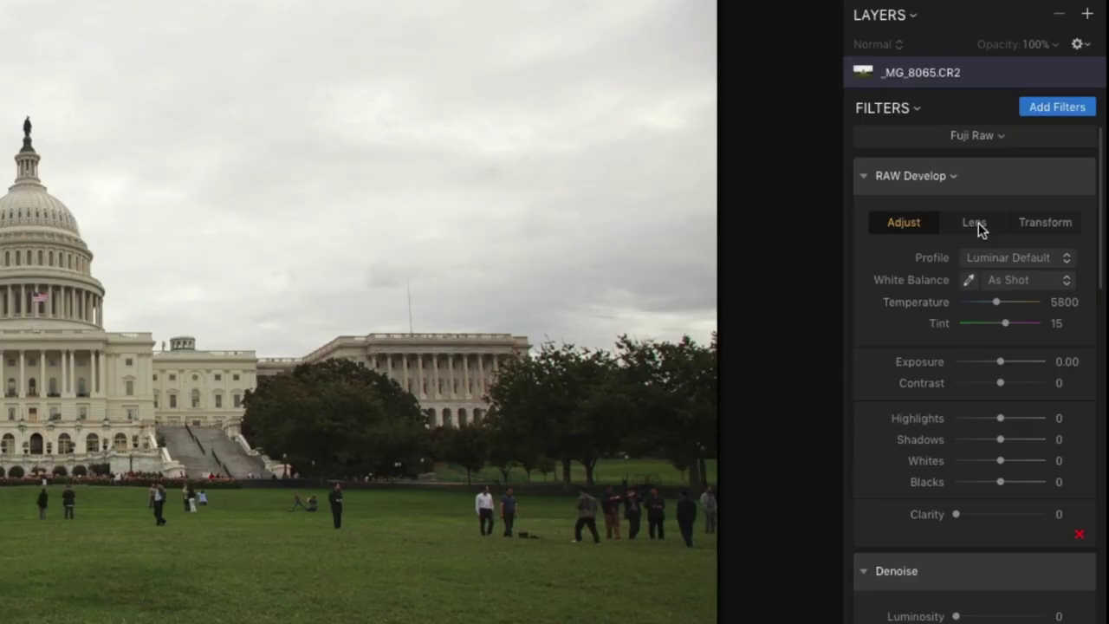
Turn on the Lens Distortion, Chromatic Aberration and Defringe auto corrections in the Lens tab.
{"action": "left_click", "coordinate": [1038, 239]}
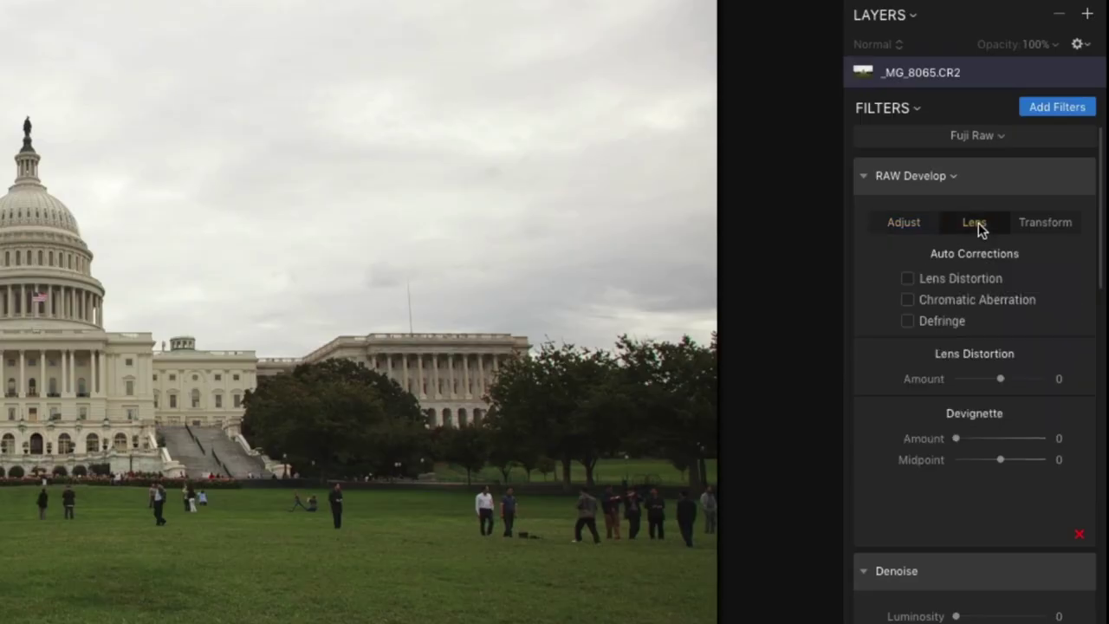
{"action": "left_click", "coordinate": [908, 279]}
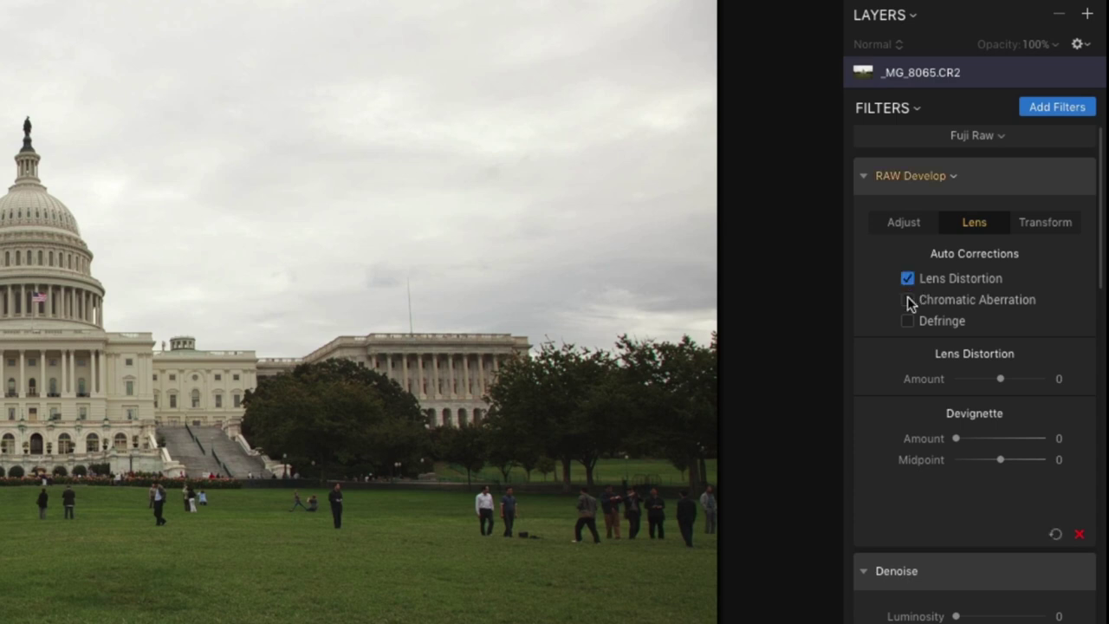
{"action": "left_click", "coordinate": [908, 300]}
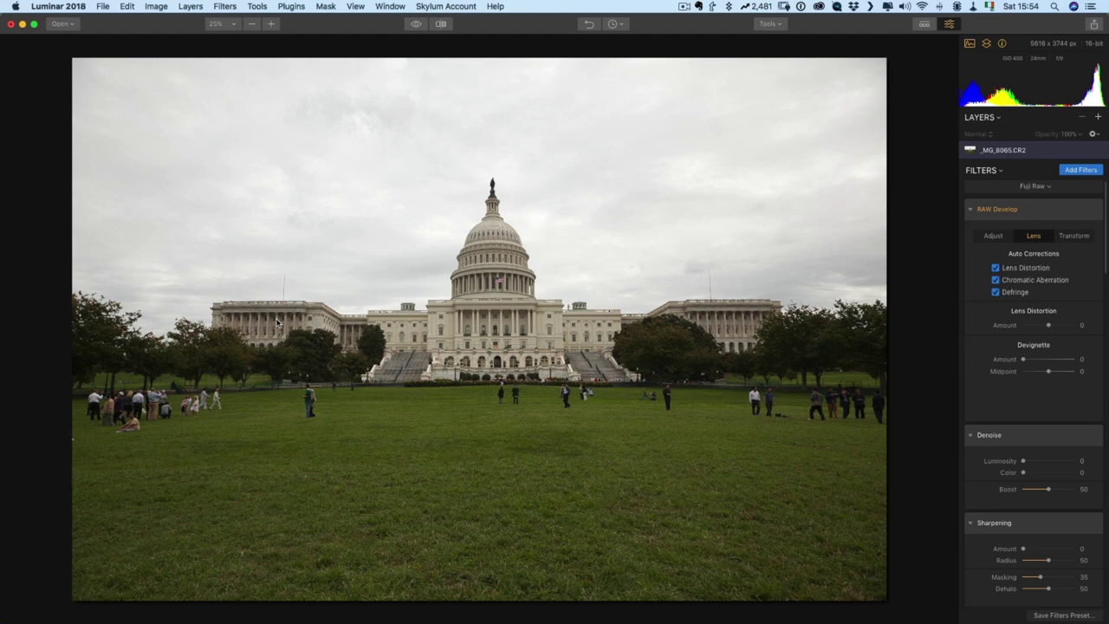
Back in Adjust at 100% zoom, set Sharpening Amount 30, Radius 30 and Masking about 22.
{"action": "left_click", "coordinate": [987, 237]}
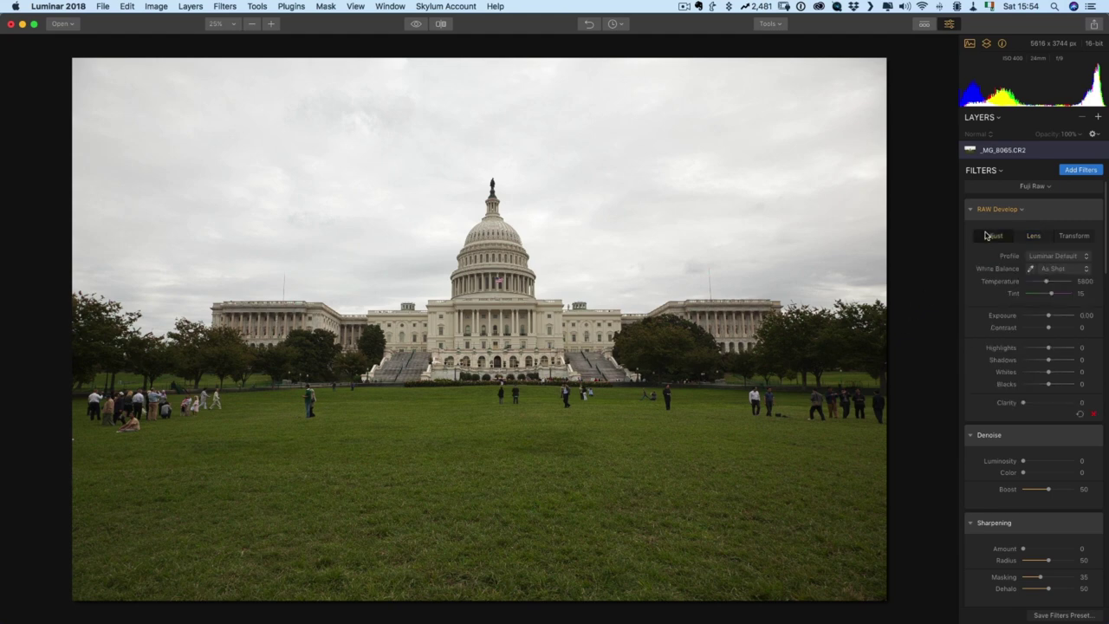
{"action": "scroll", "coordinate": [992, 299], "scroll_direction": "down", "scroll_amount": 5}
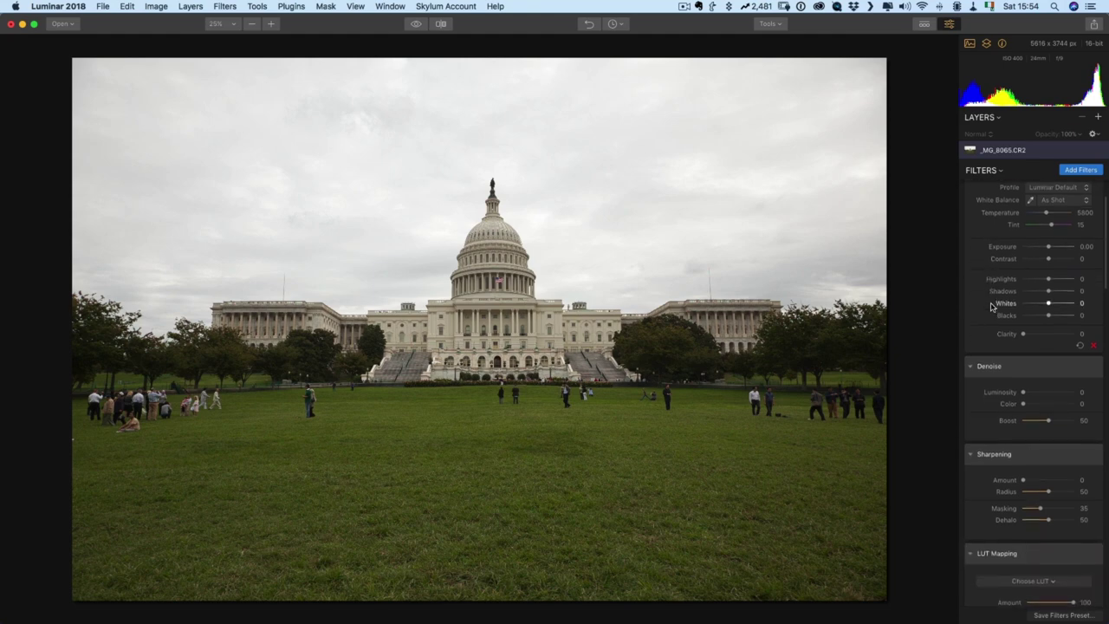
{"action": "scroll", "coordinate": [992, 306], "scroll_direction": "down", "scroll_amount": 1}
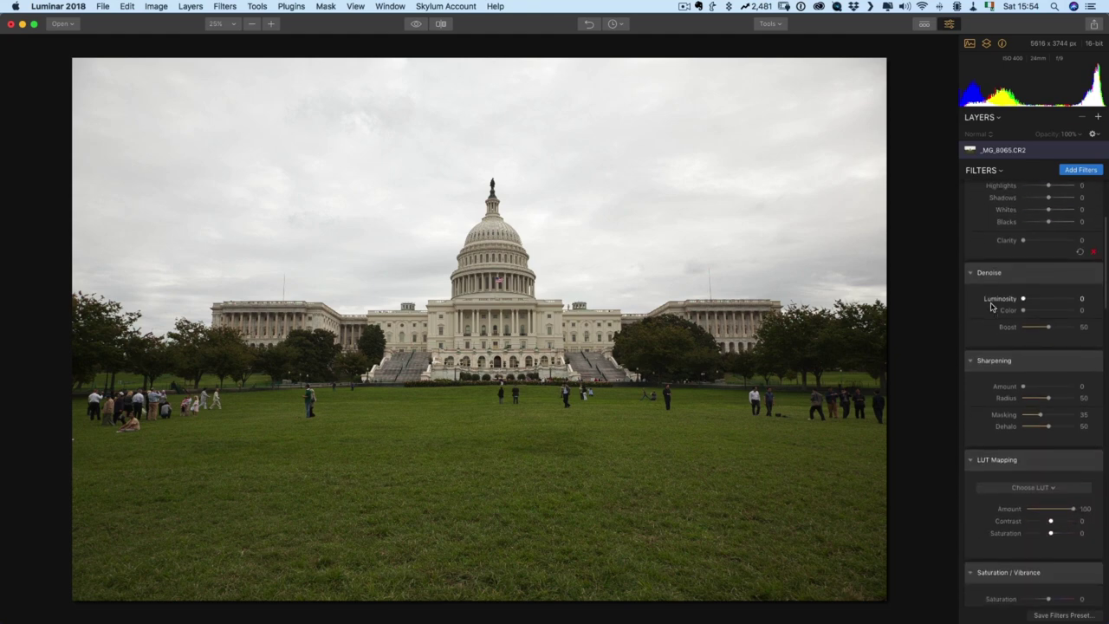
{"action": "left_click", "coordinate": [464, 311]}
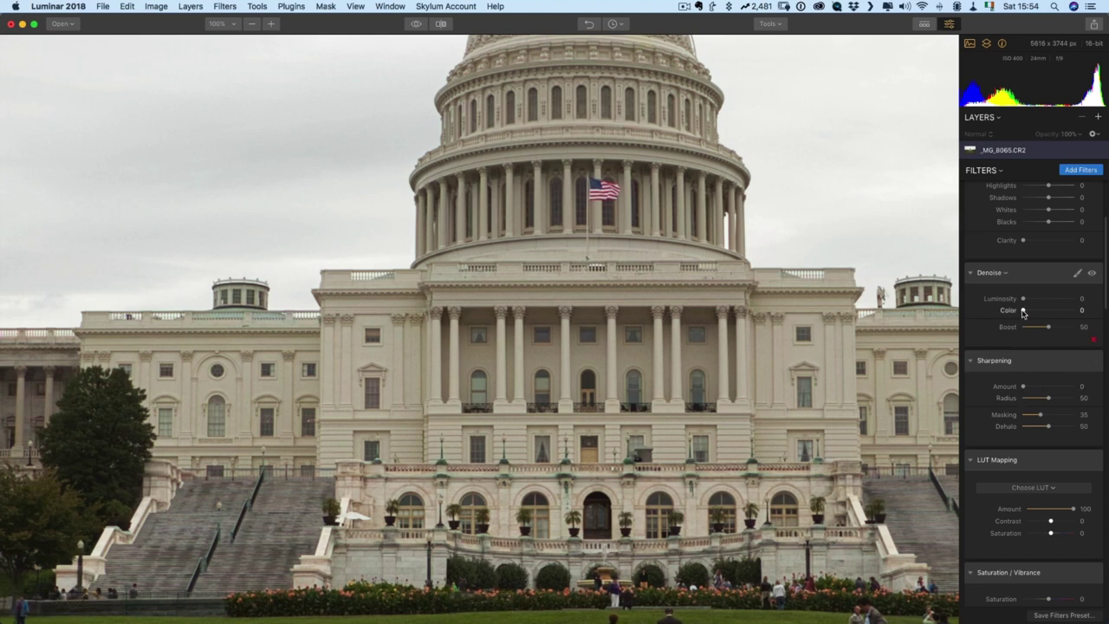
{"action": "left_click", "coordinate": [1045, 389]}
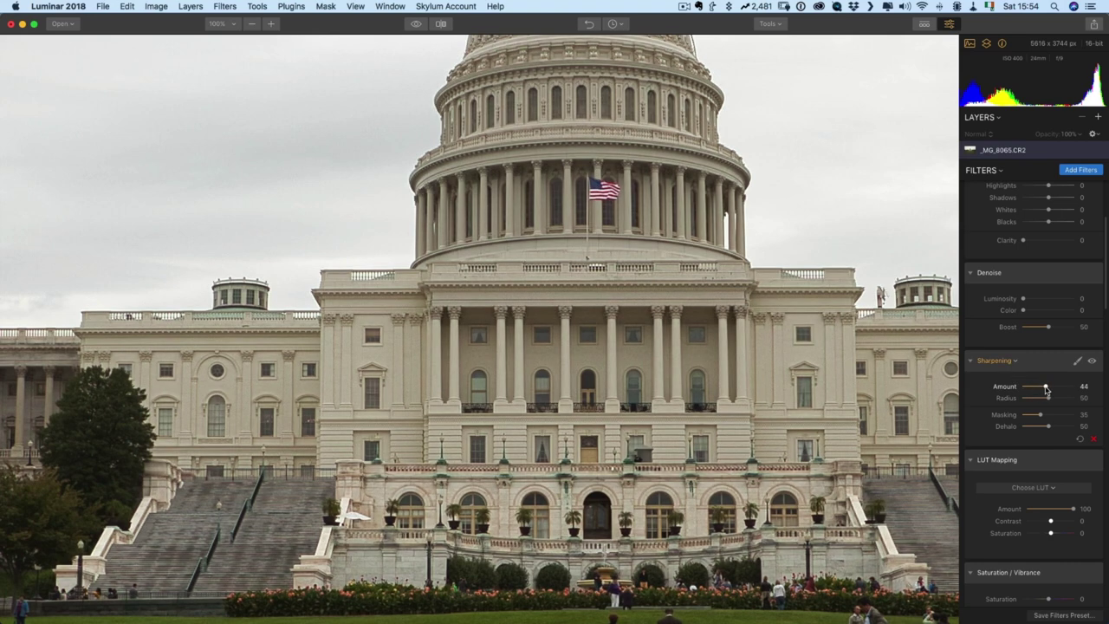
{"action": "left_click_drag", "start_coordinate": [1046, 389], "coordinate": [1038, 388]}
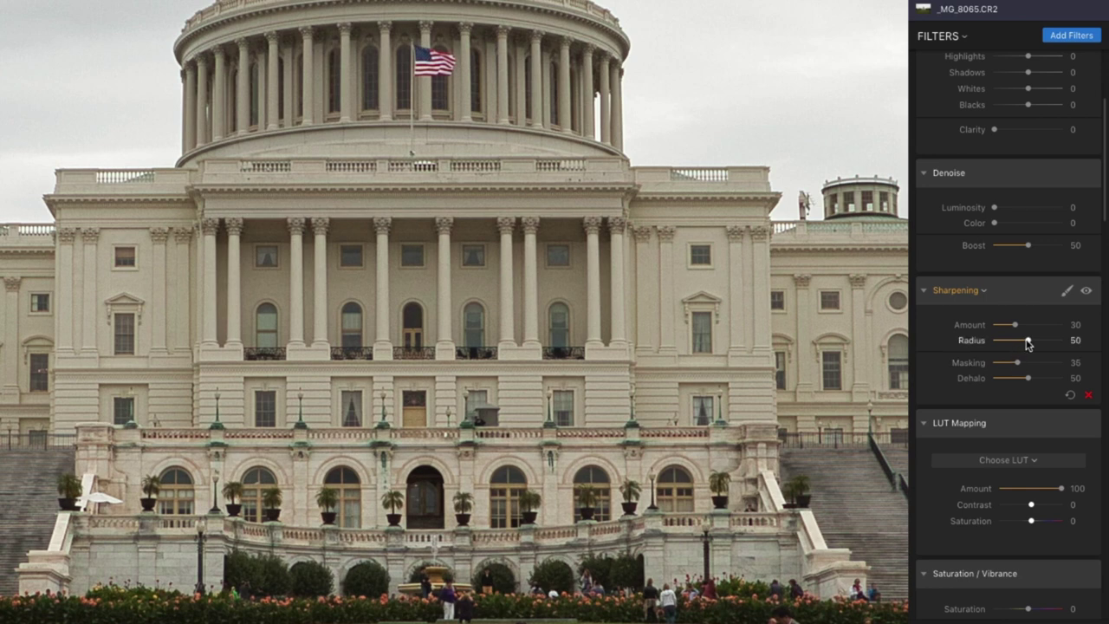
{"action": "left_click_drag", "start_coordinate": [1029, 341], "coordinate": [1014, 344]}
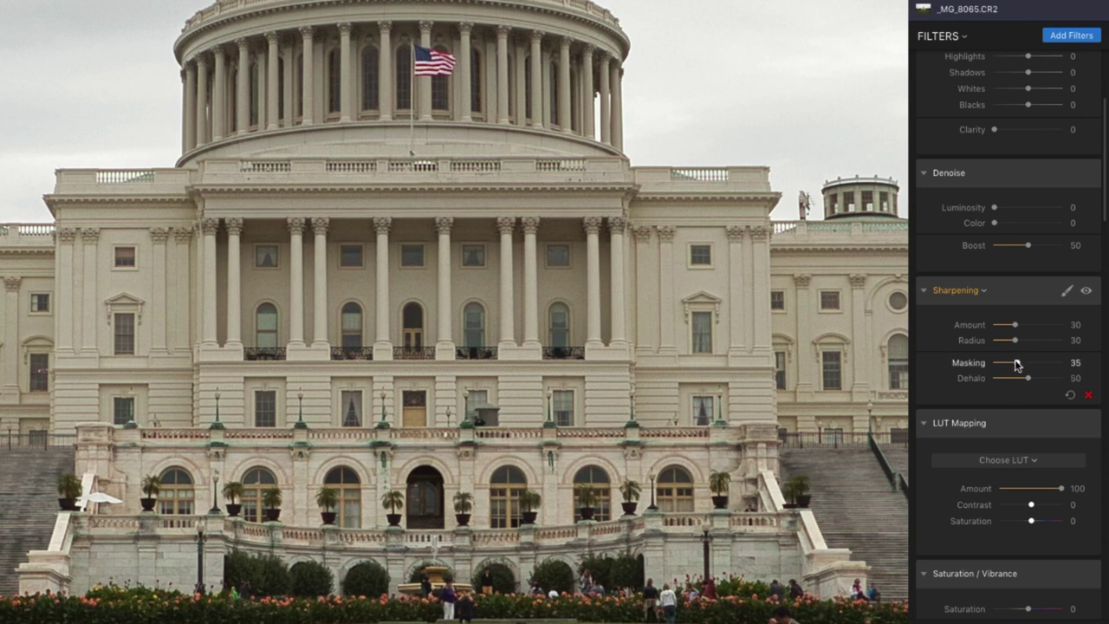
{"action": "left_click_drag", "start_coordinate": [1017, 366], "coordinate": [1008, 367]}
Set Masking to 20, Denoise Luminosity to 10 and Sharpening Amount to 40, then fit the view.
{"action": "left_click_drag", "start_coordinate": [1008, 366], "coordinate": [1008, 367]}
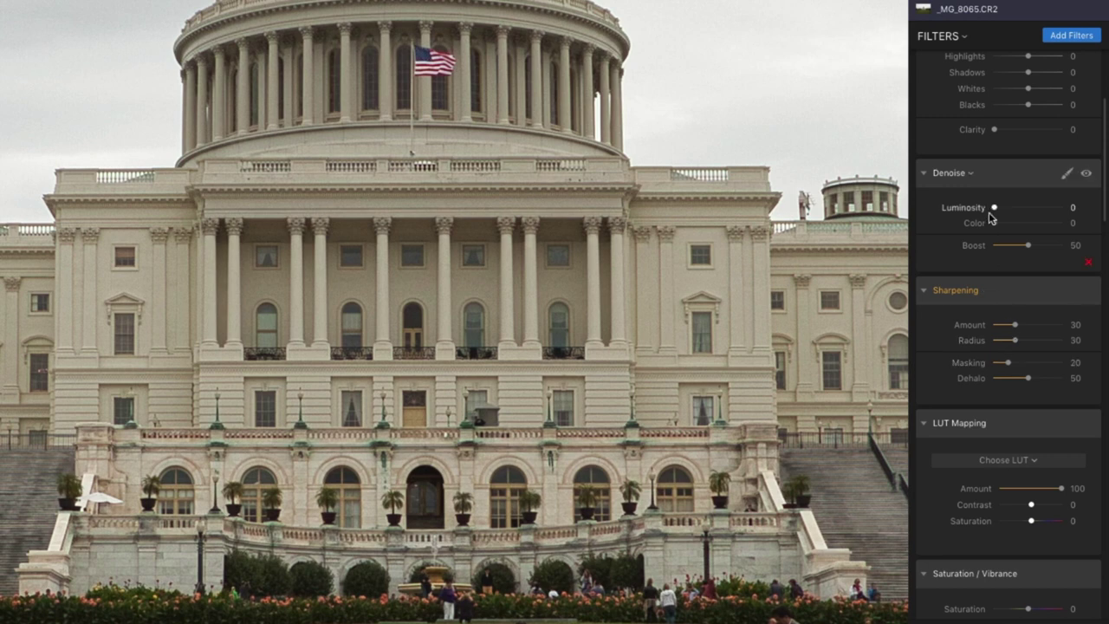
{"action": "left_click_drag", "start_coordinate": [994, 213], "coordinate": [1003, 213]}
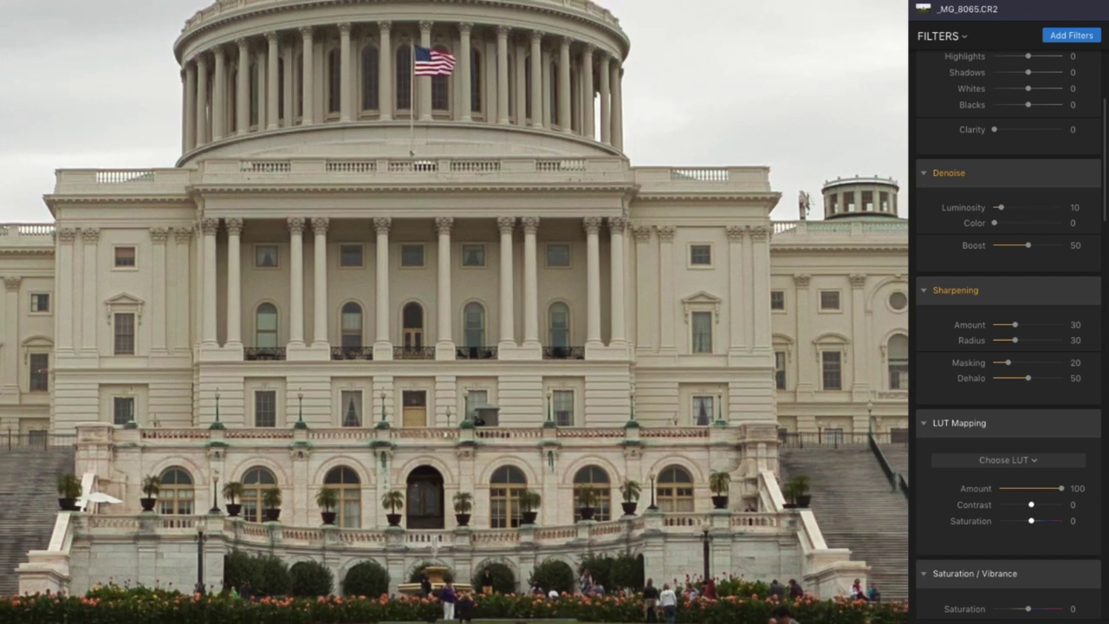
{"action": "left_click_drag", "start_coordinate": [1016, 325], "coordinate": [1028, 326]}
{"action": "left_click_drag", "start_coordinate": [427, 533], "coordinate": [375, 368]}
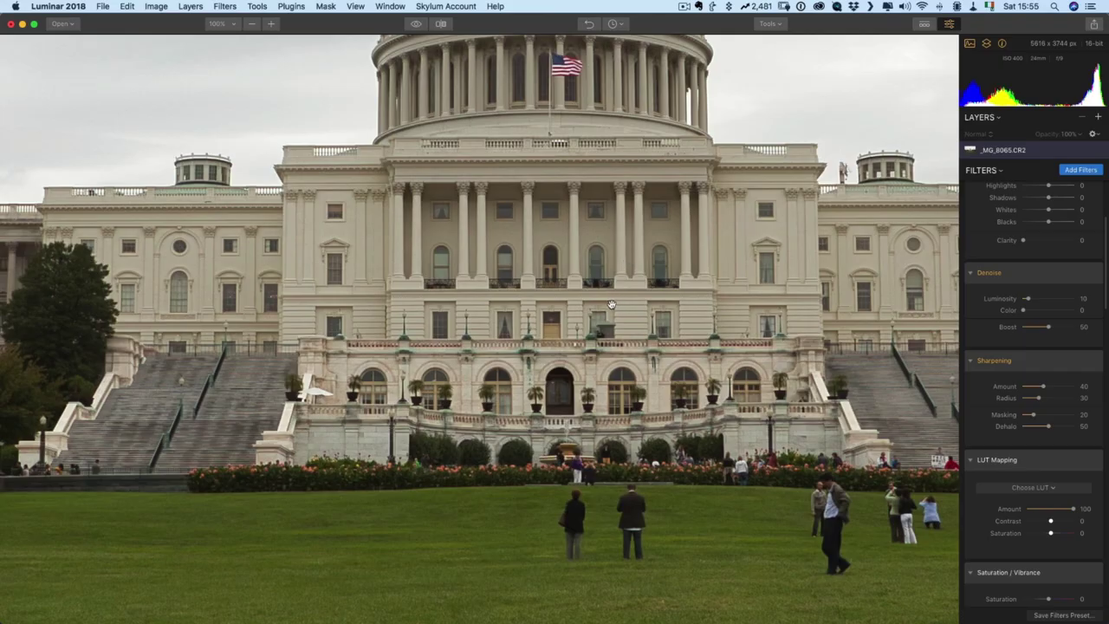
{"action": "key", "text": "super+0"}
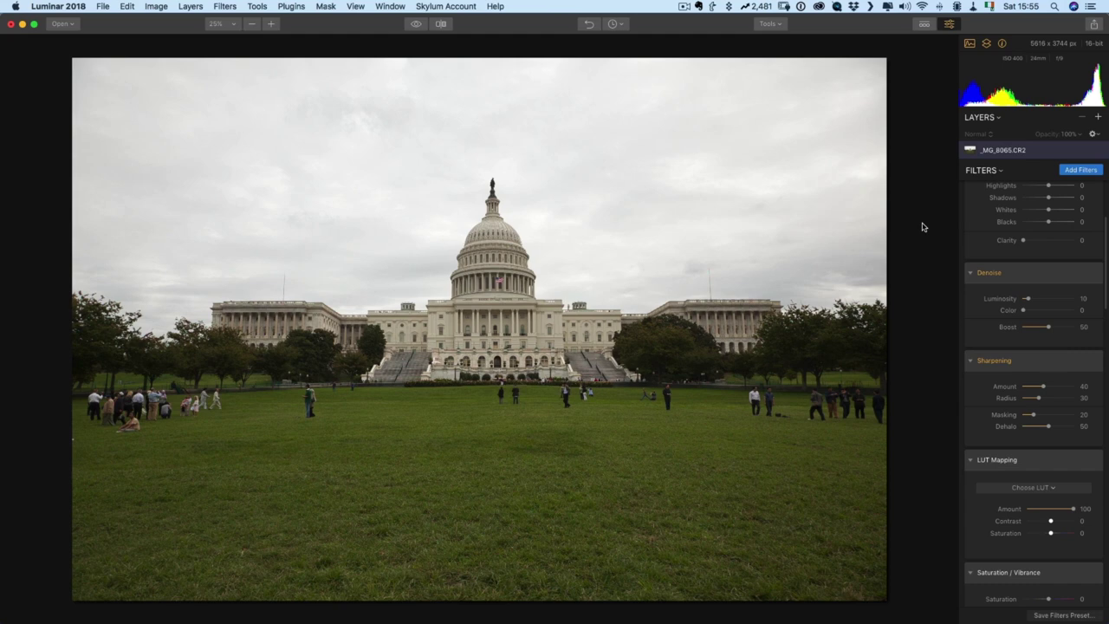
Pull RAW Develop Highlights down to -68 and raise Contrast to 9.
{"action": "scroll", "coordinate": [994, 240], "scroll_direction": "up", "scroll_amount": 5}
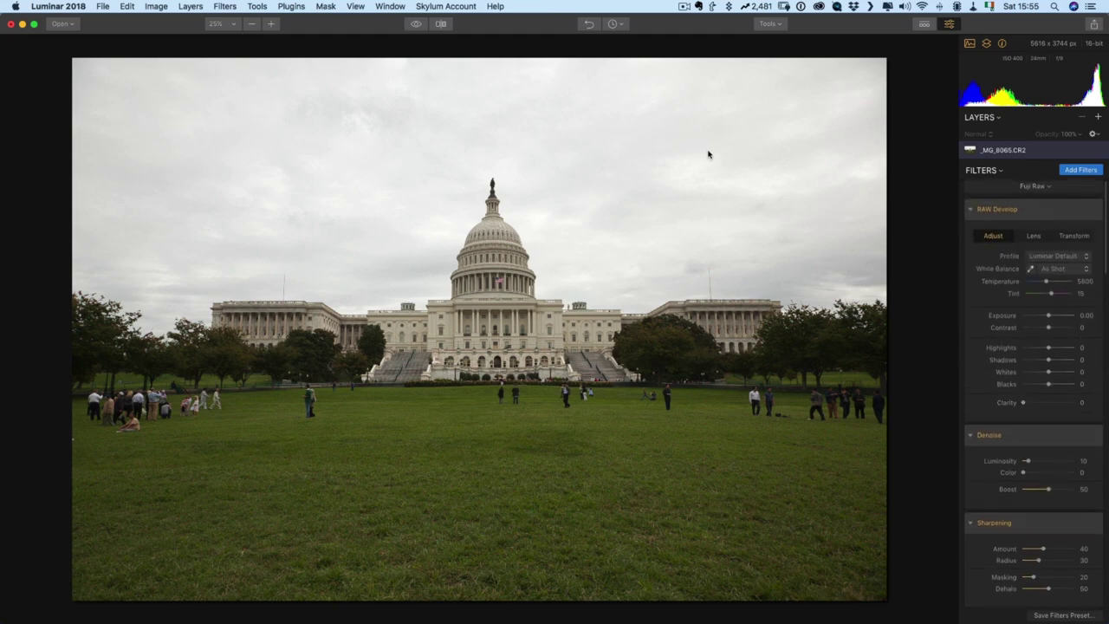
{"action": "mouse_move", "coordinate": [1049, 348]}
{"action": "left_mouse_down"}
{"action": "mouse_move", "coordinate": [1026, 350]}
{"action": "mouse_move", "coordinate": [1054, 330]}
{"action": "left_mouse_up"}
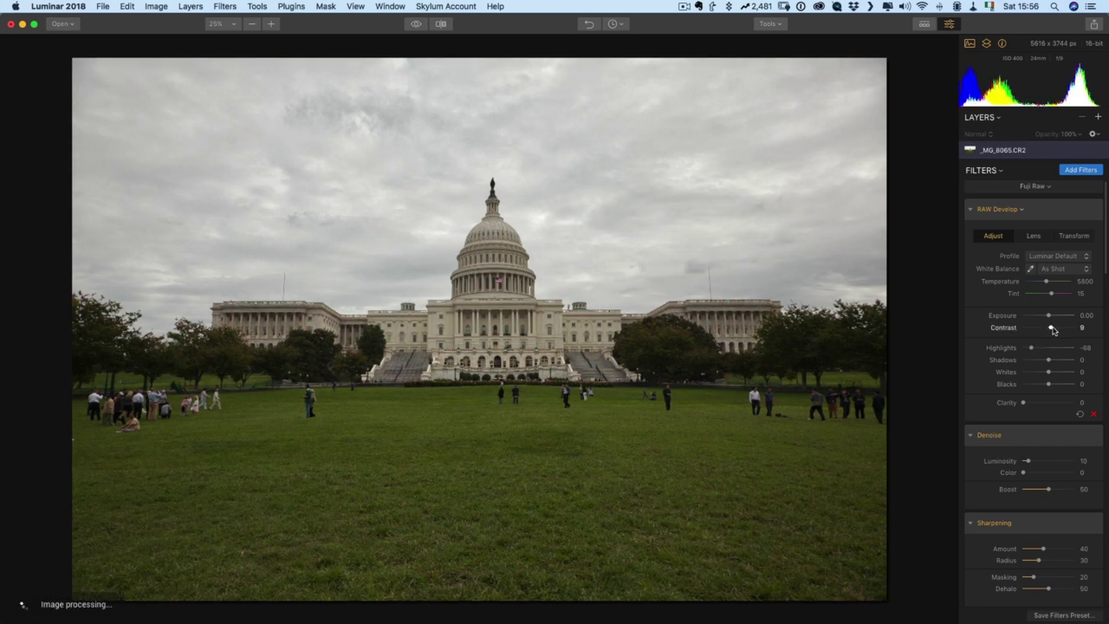
{"action": "scroll", "coordinate": [1047, 367], "scroll_direction": "down", "scroll_amount": 2}
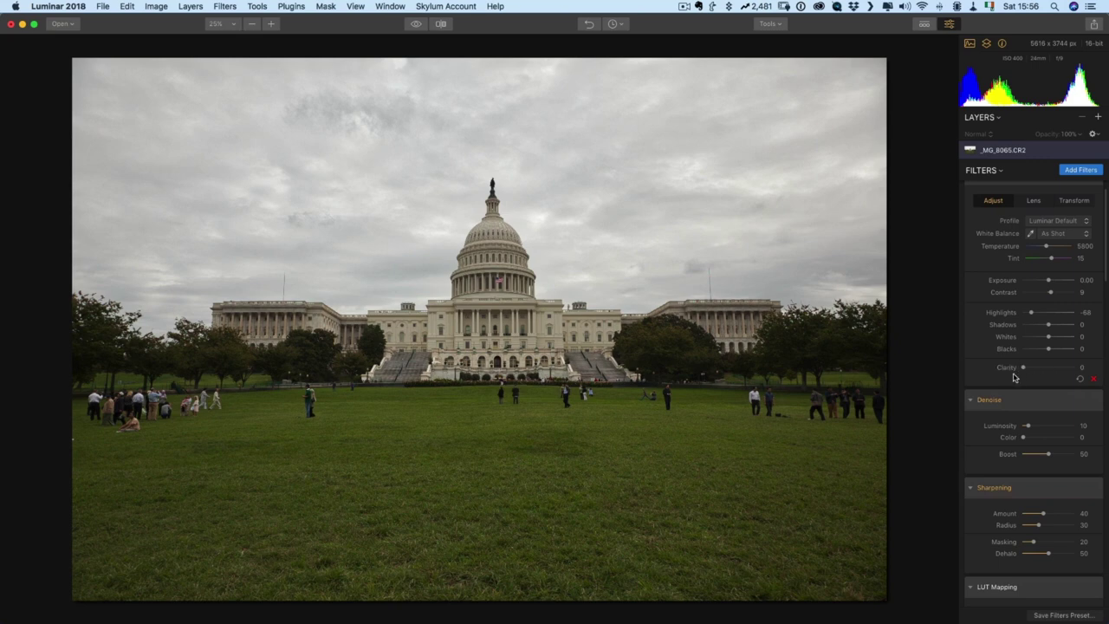
{"action": "scroll", "coordinate": [1015, 377], "scroll_direction": "down", "scroll_amount": 2}
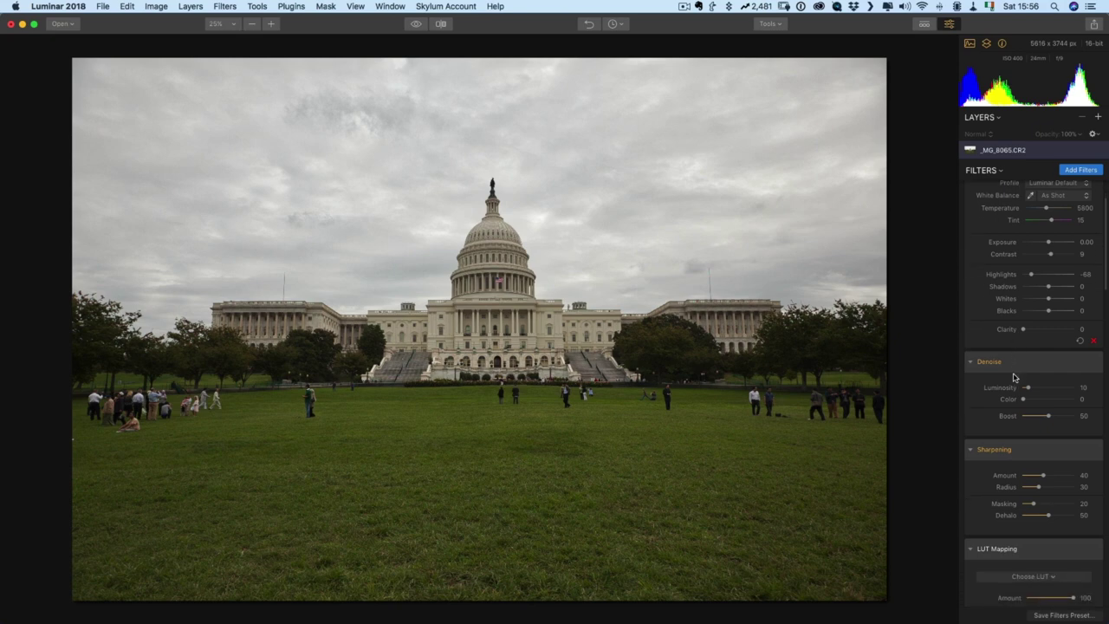
{"action": "scroll", "coordinate": [1015, 377], "scroll_direction": "down", "scroll_amount": 18}
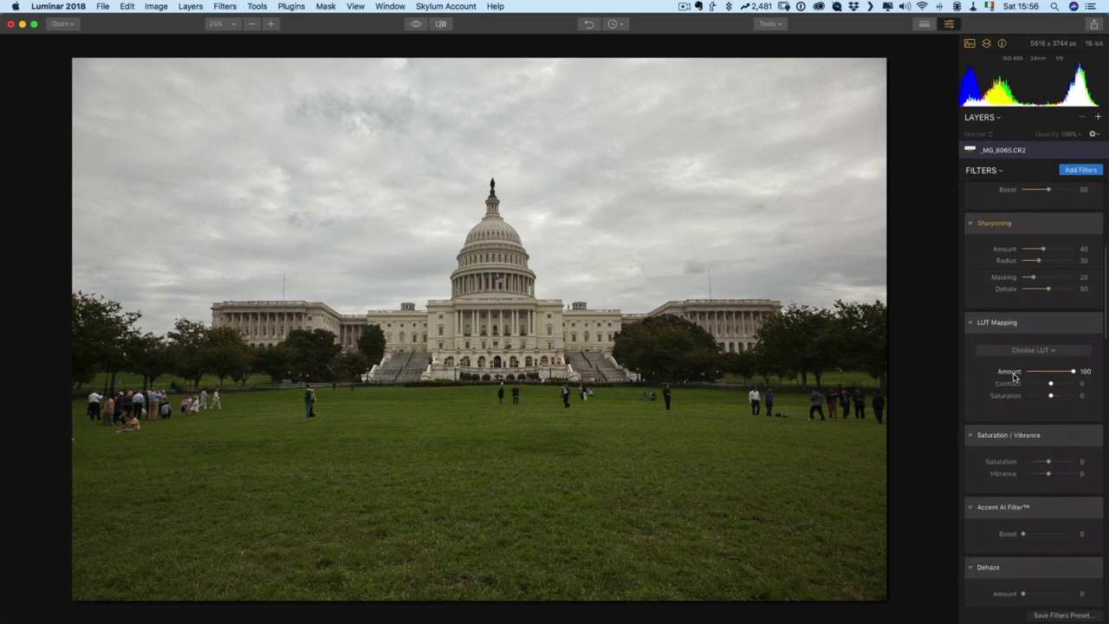
{"action": "scroll", "coordinate": [1015, 377], "scroll_direction": "down", "scroll_amount": 20}
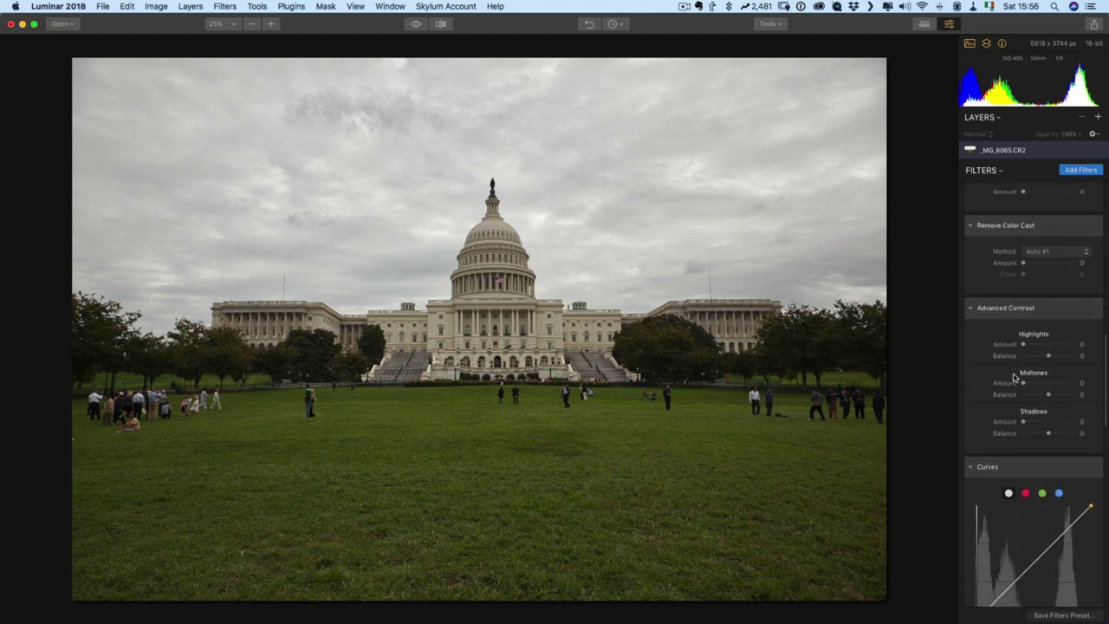
{"action": "scroll", "coordinate": [1015, 377], "scroll_direction": "down", "scroll_amount": 20}
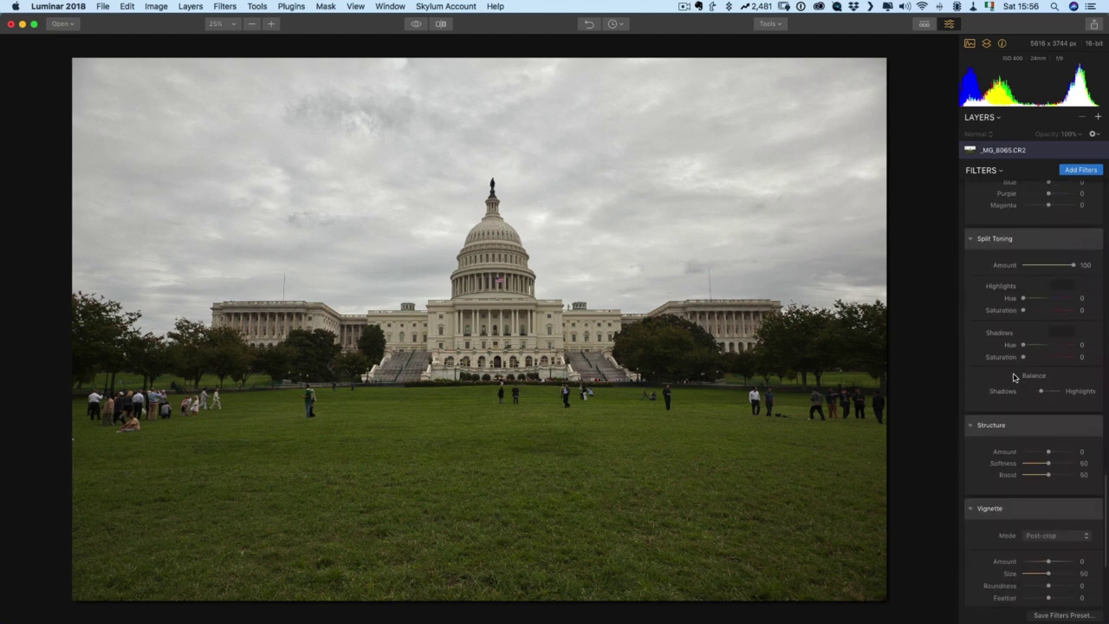
{"action": "scroll", "coordinate": [1015, 377], "scroll_direction": "down", "scroll_amount": 8}
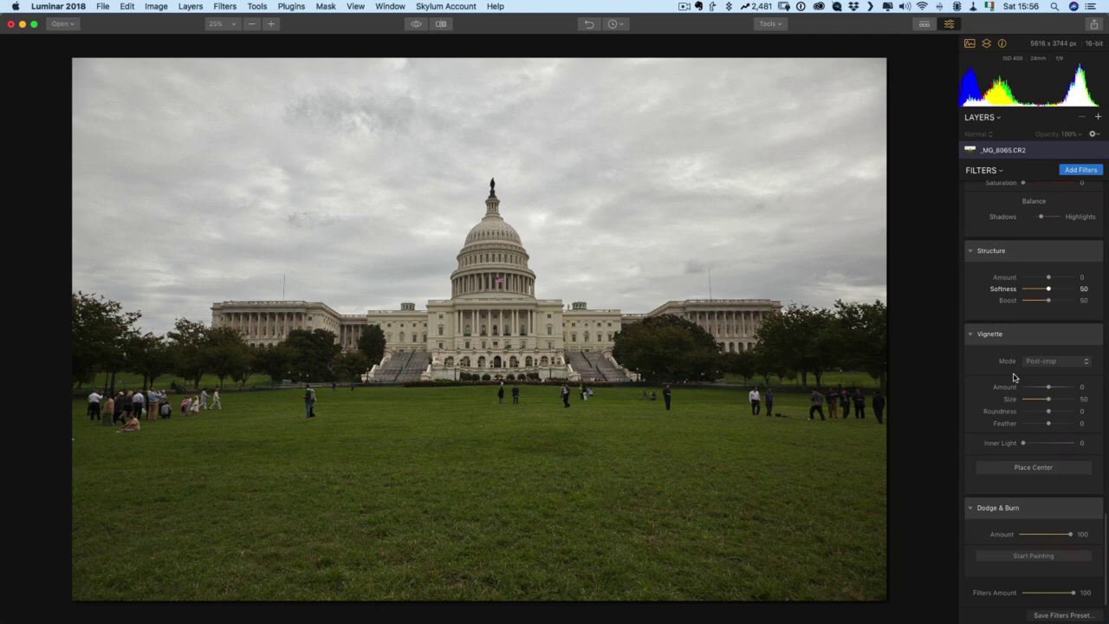
{"action": "scroll", "coordinate": [1015, 377], "scroll_direction": "up", "scroll_amount": 14}
{"action": "scroll", "coordinate": [1015, 377], "scroll_direction": "up", "scroll_amount": 20}
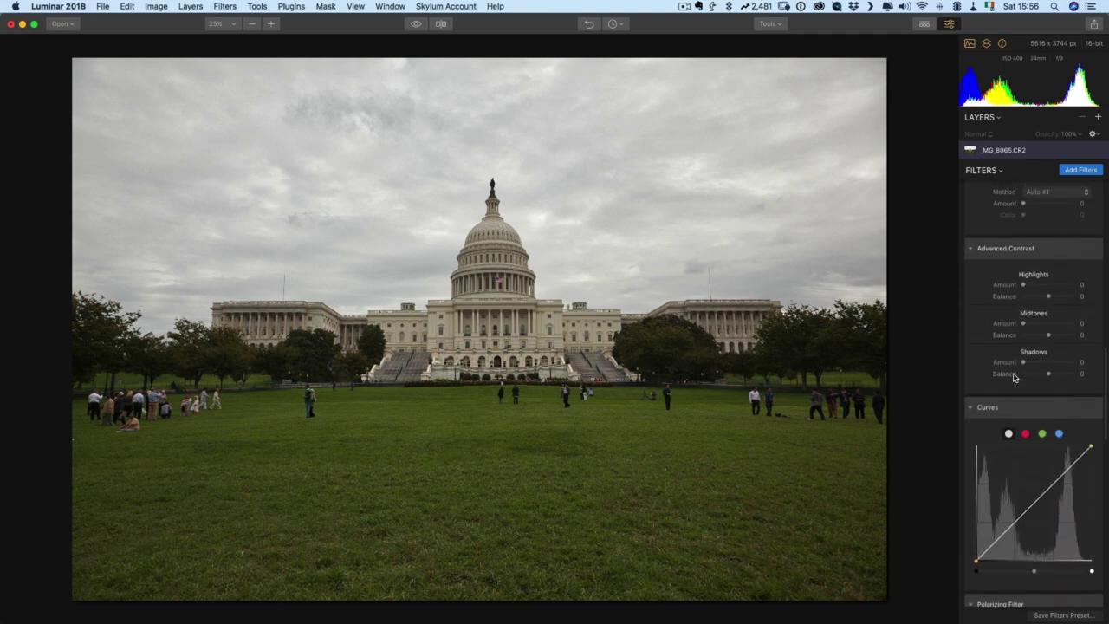
{"action": "scroll", "coordinate": [1014, 377], "scroll_direction": "up", "scroll_amount": 10}
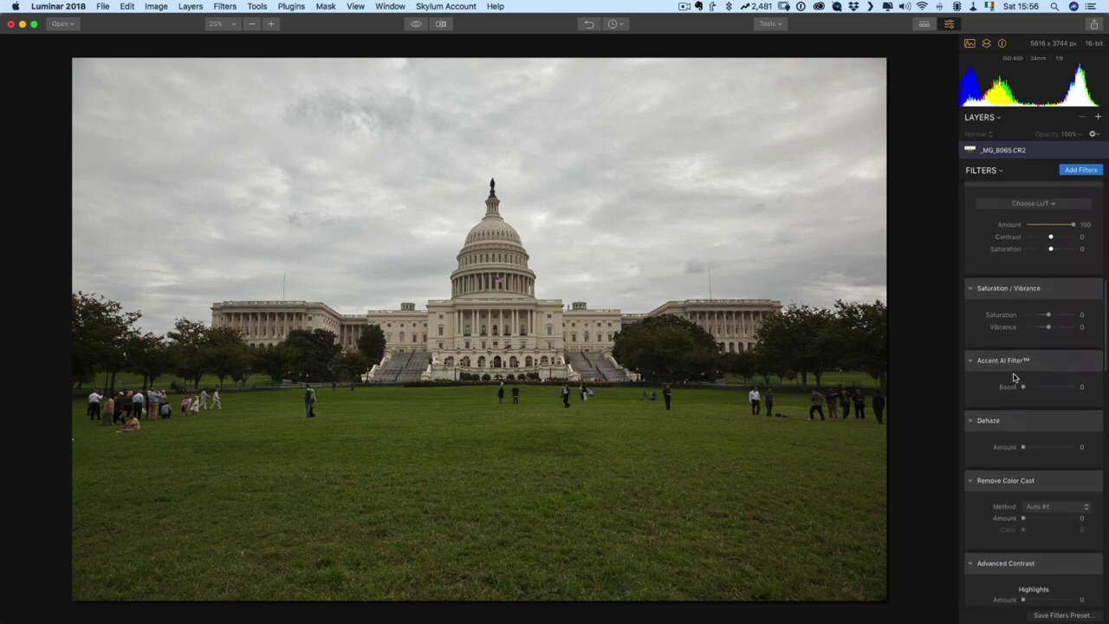
{"action": "scroll", "coordinate": [1014, 377], "scroll_direction": "up", "scroll_amount": 5}
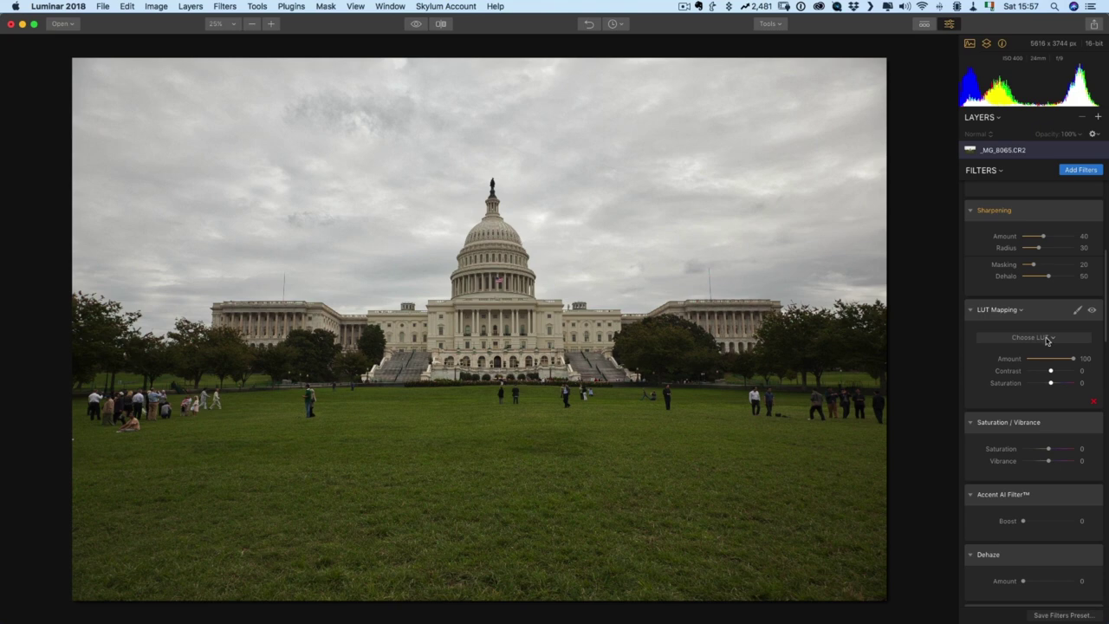
Apply the FauxDak400 LUT and reduce its Amount from 100 to about 71.
{"action": "left_click", "coordinate": [1046, 338]}
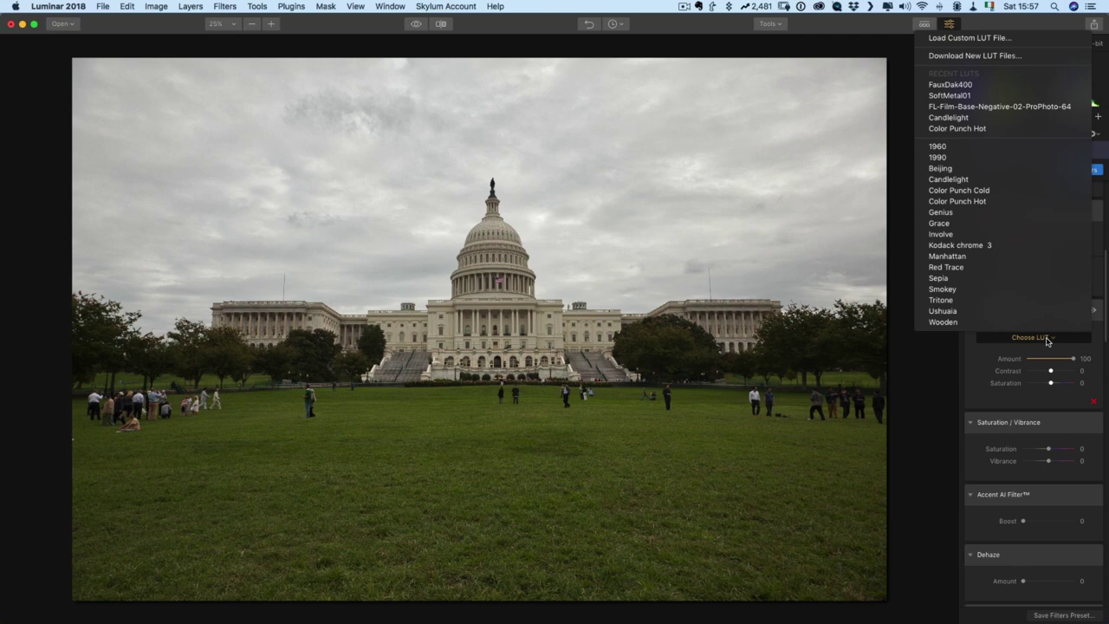
{"action": "key", "text": "Up"}
{"action": "key", "text": "Up"}
{"action": "key", "text": "Up"}
{"action": "key", "text": "Up"}
{"action": "key", "text": "Up"}
{"action": "key", "text": "Up"}
{"action": "key", "text": "Up"}
{"action": "key", "text": "Up"}
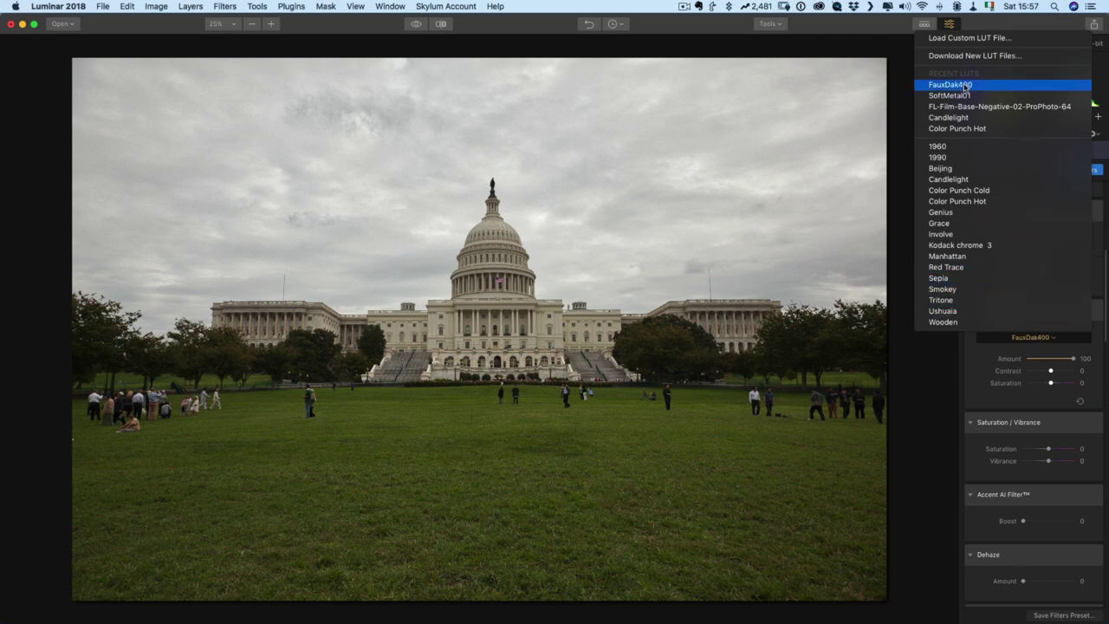
{"action": "left_click", "coordinate": [965, 85]}
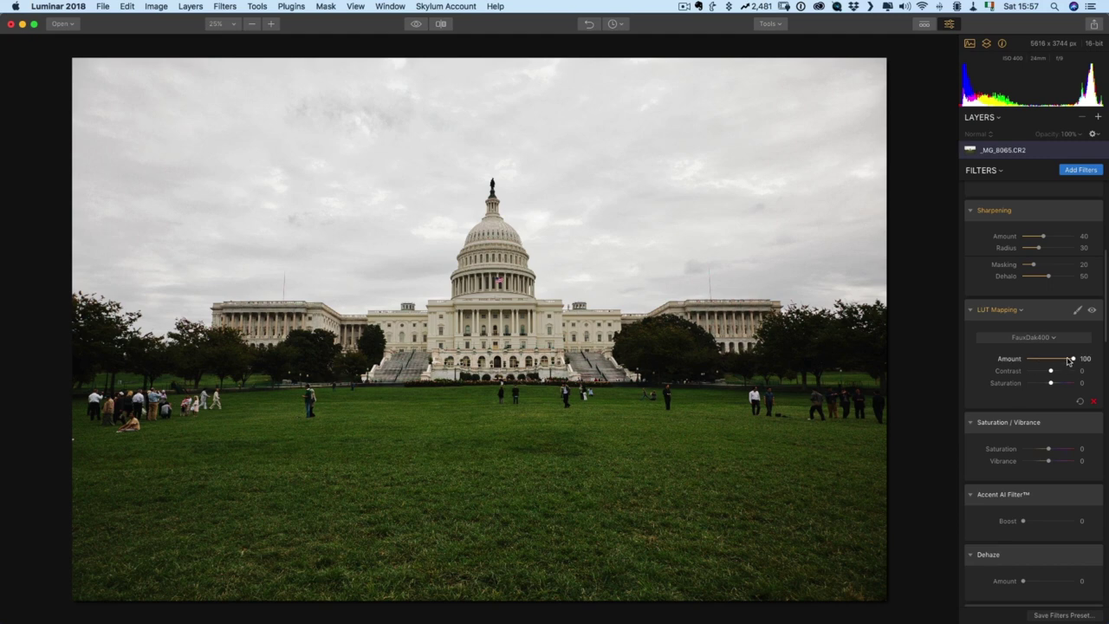
{"action": "left_click_drag", "start_coordinate": [1069, 362], "coordinate": [1062, 361]}
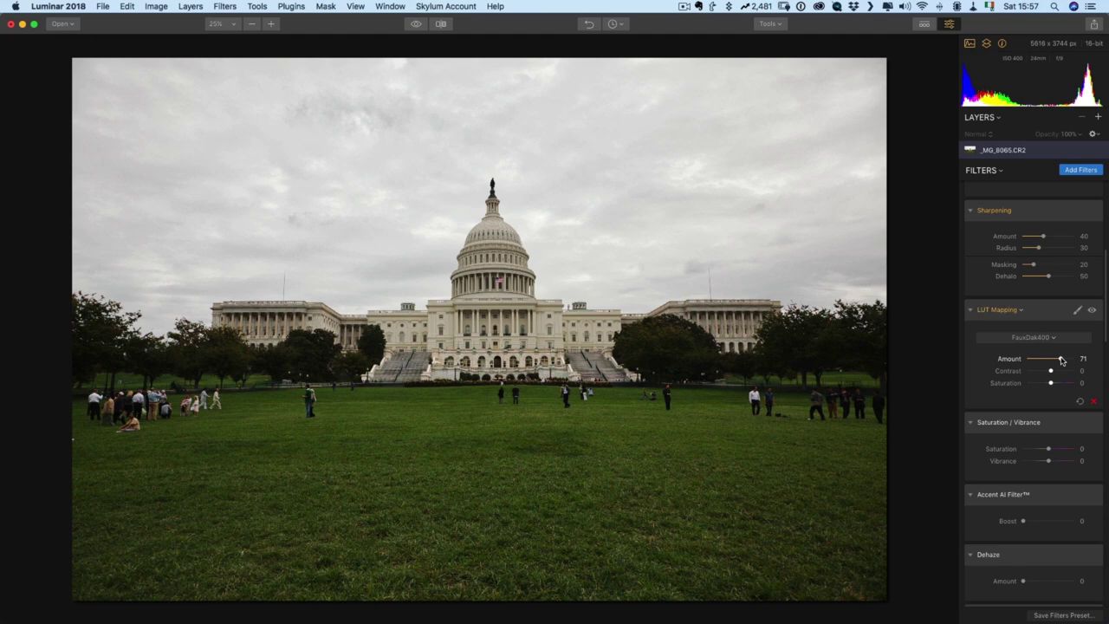
Raise the RAW Develop Shadows slider to about 28.
{"action": "scroll", "coordinate": [1058, 364], "scroll_direction": "up", "scroll_amount": 8}
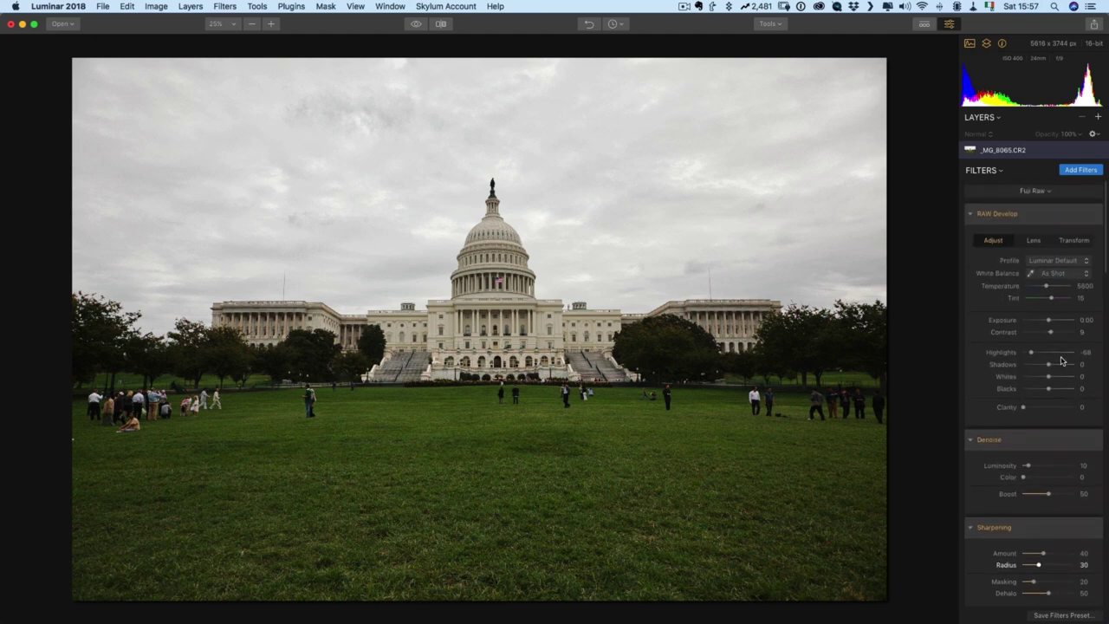
{"action": "left_click_drag", "start_coordinate": [1050, 360], "coordinate": [1057, 361]}
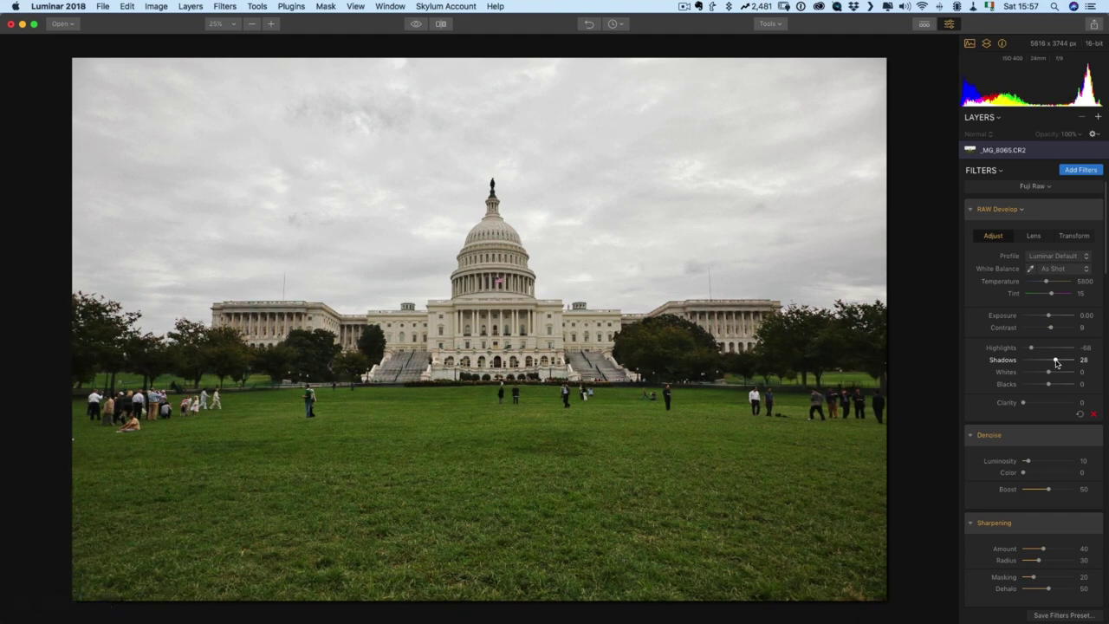
{"action": "scroll", "coordinate": [1056, 363], "scroll_direction": "down", "scroll_amount": 2}
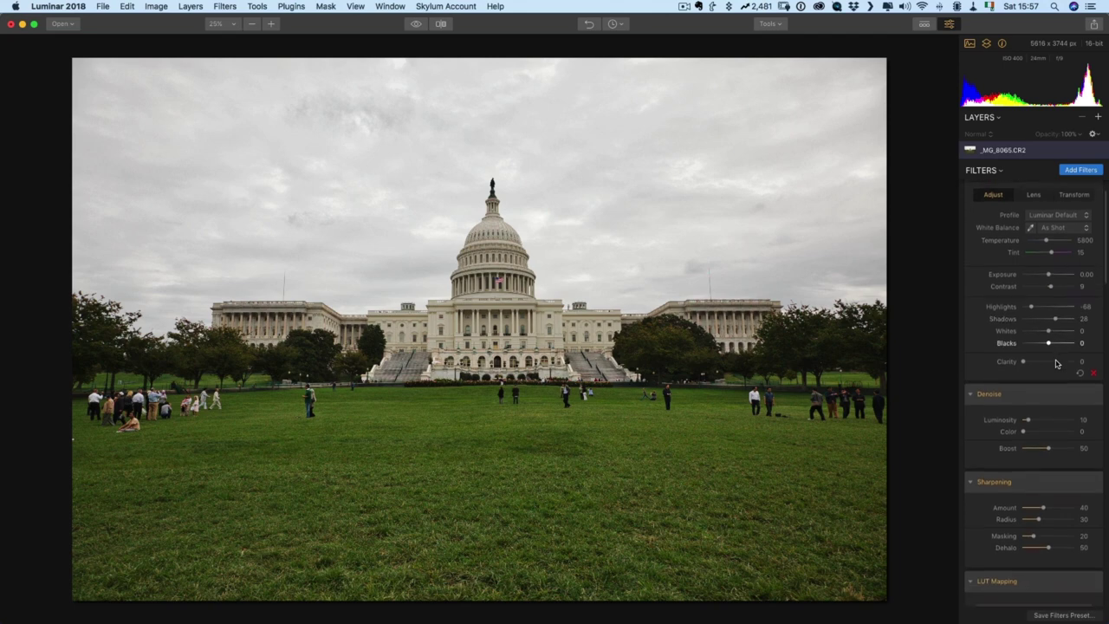
{"action": "scroll", "coordinate": [1057, 363], "scroll_direction": "down", "scroll_amount": 10}
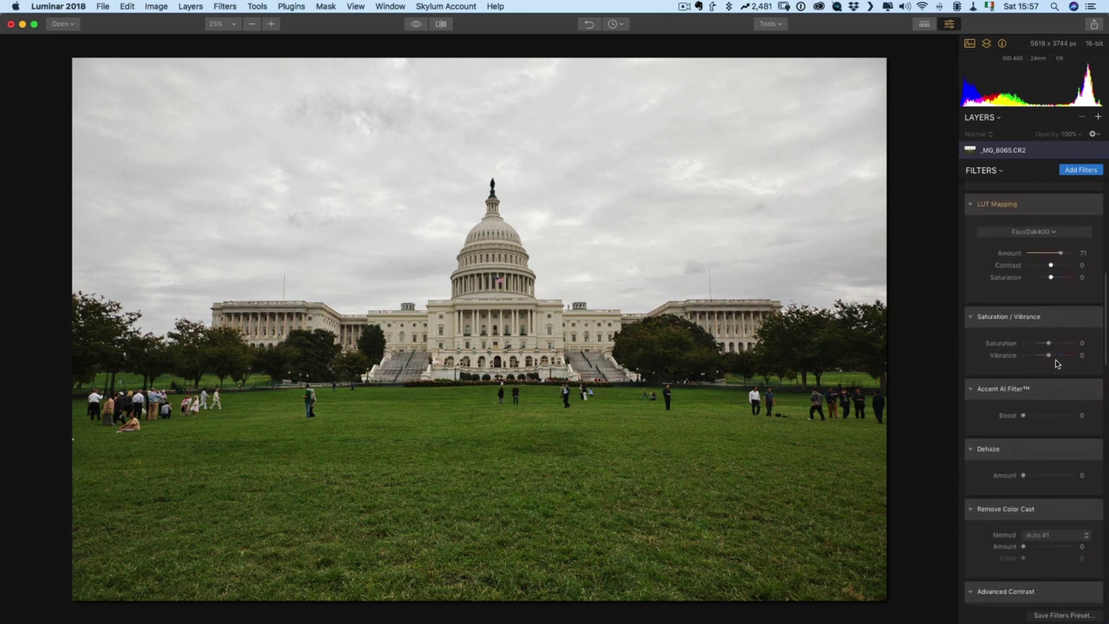
{"action": "scroll", "coordinate": [1056, 363], "scroll_direction": "down", "scroll_amount": 8}
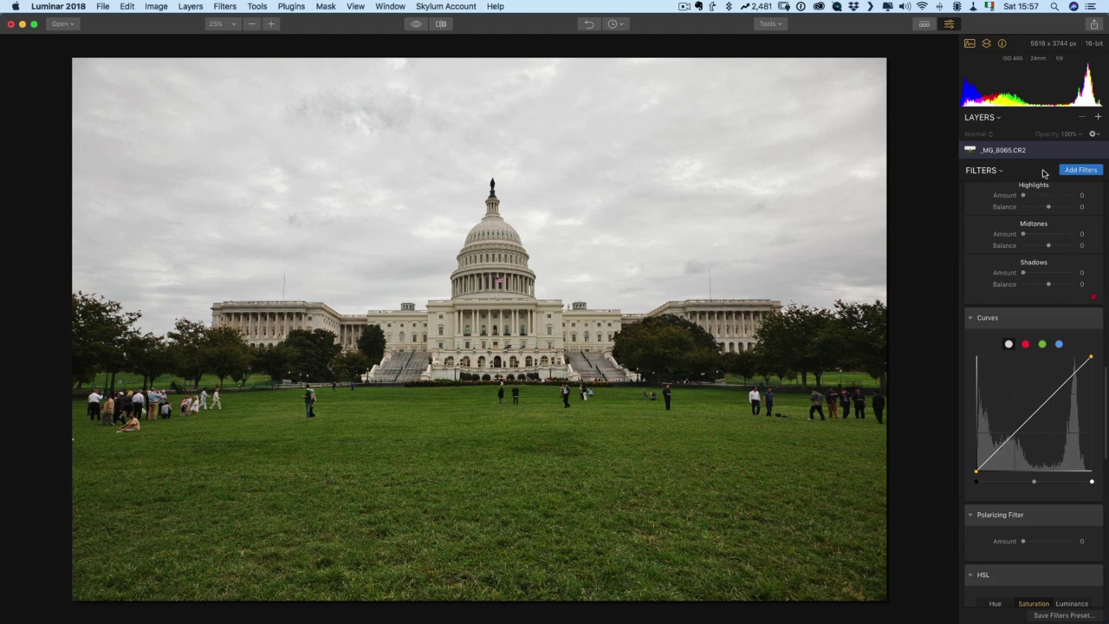
Add the Adjustable Gradient filter by searching the filter catalog for 'gra'.
{"action": "left_click", "coordinate": [1073, 171]}
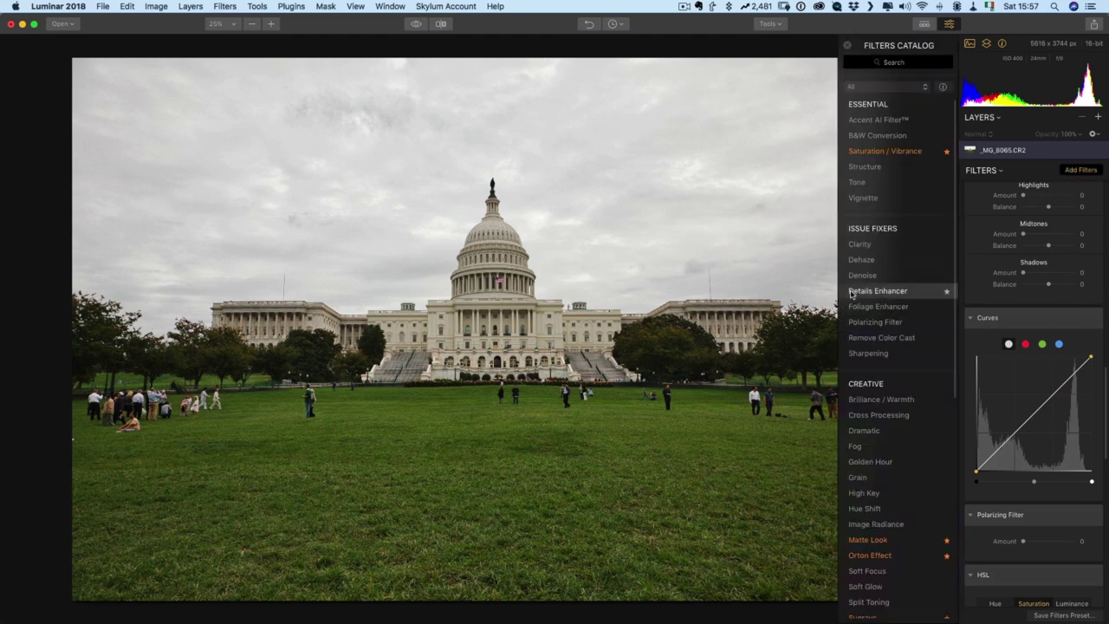
{"action": "scroll", "coordinate": [852, 295], "scroll_direction": "down", "scroll_amount": 5}
{"action": "scroll", "coordinate": [852, 294], "scroll_direction": "down", "scroll_amount": 4}
{"action": "scroll", "coordinate": [852, 295], "scroll_direction": "up", "scroll_amount": 4}
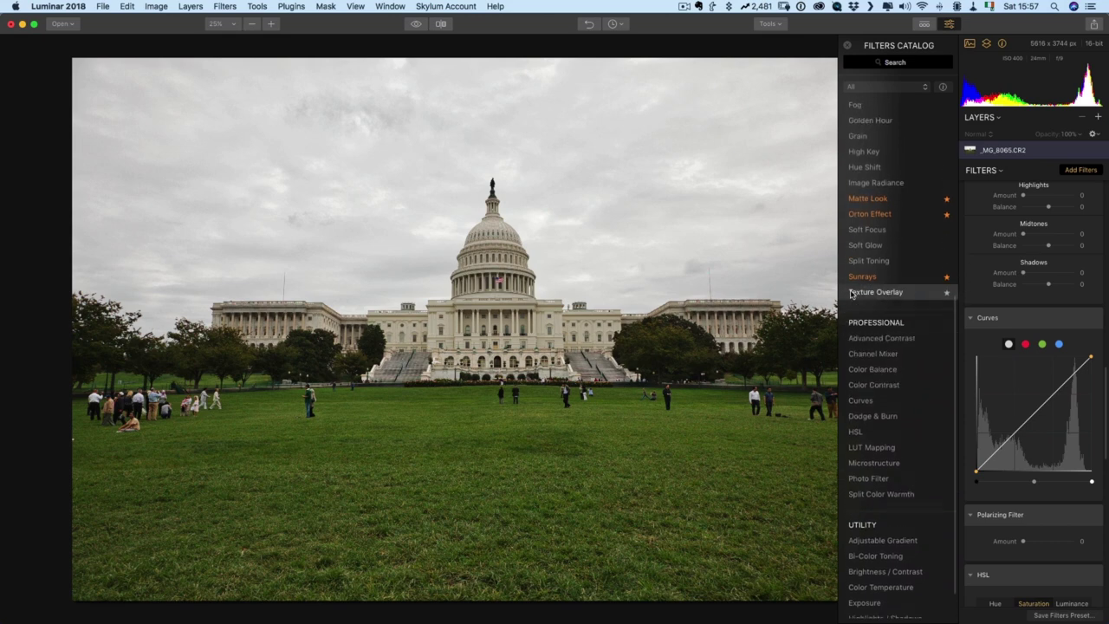
{"action": "scroll", "coordinate": [852, 295], "scroll_direction": "up", "scroll_amount": 5}
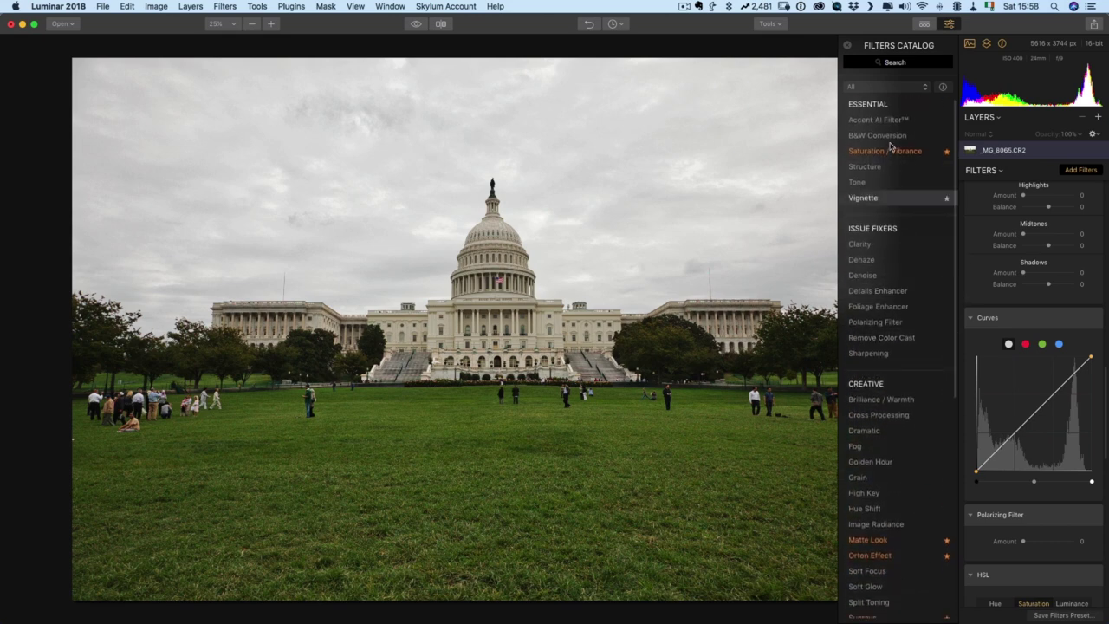
{"action": "left_click", "coordinate": [870, 65]}
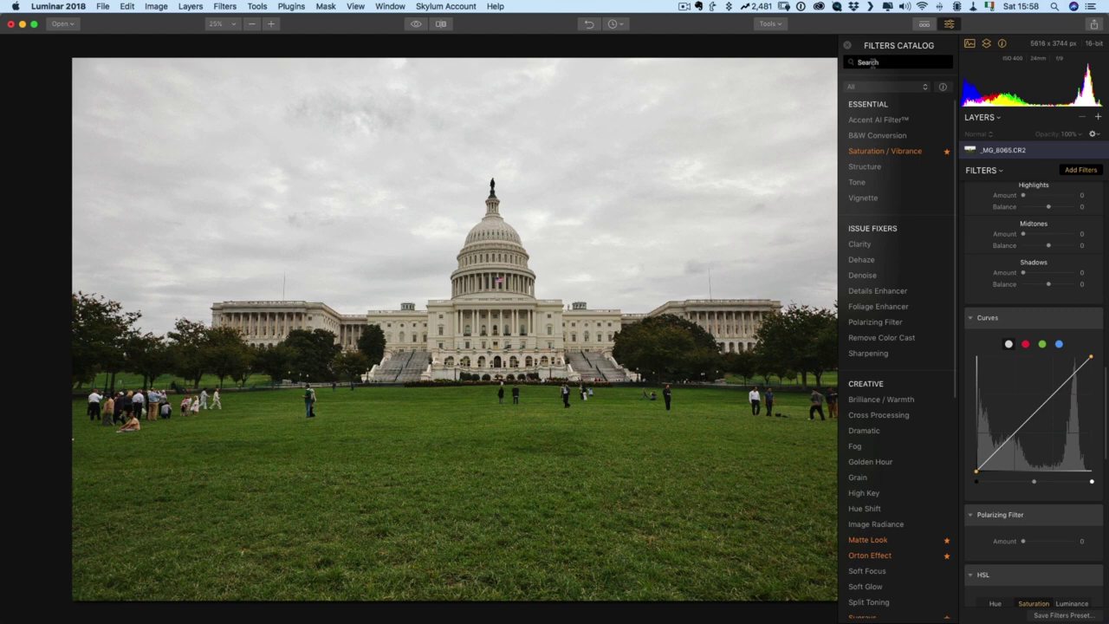
{"action": "type", "text": "gra"}
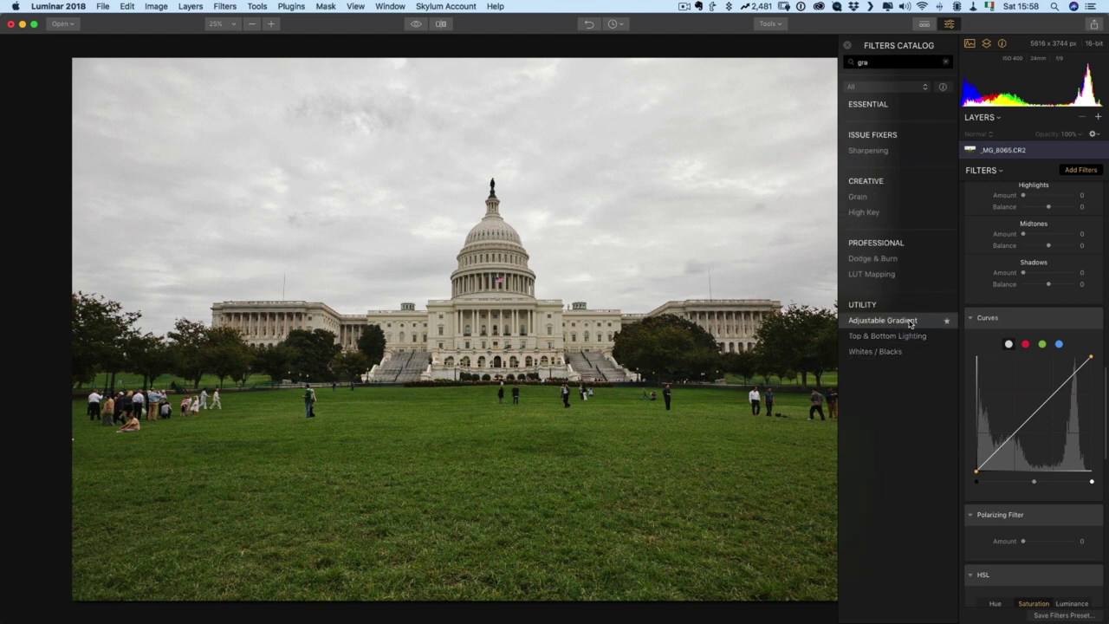
{"action": "left_click", "coordinate": [910, 322]}
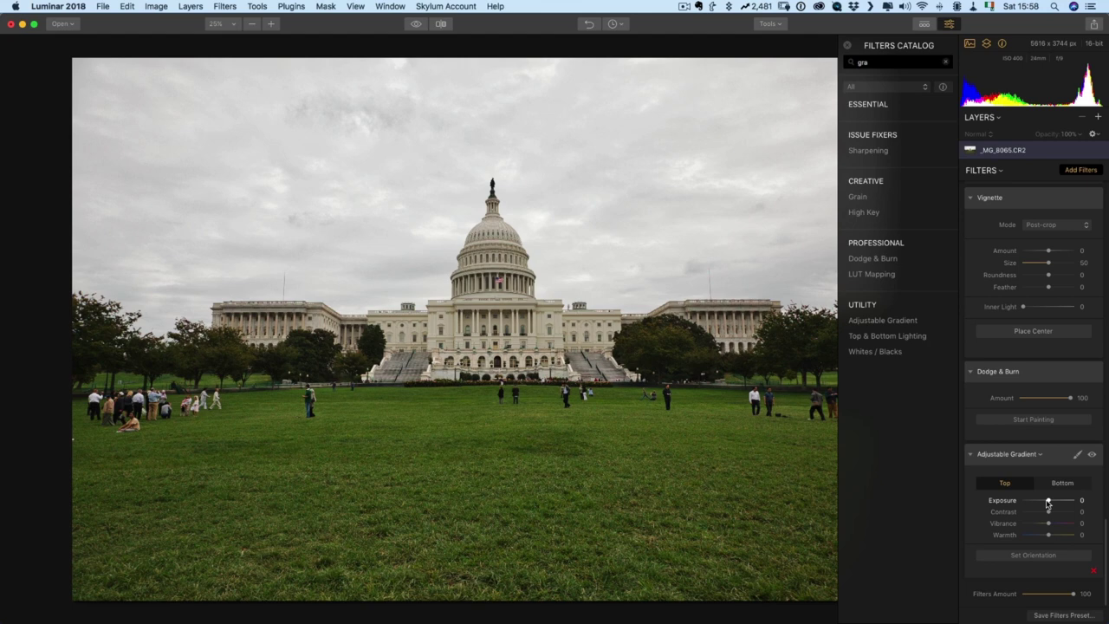
Set the gradient's top Exposure to -67 and Contrast to 29, shifting and widening the blend.
{"action": "left_click_drag", "start_coordinate": [1048, 503], "coordinate": [1032, 501]}
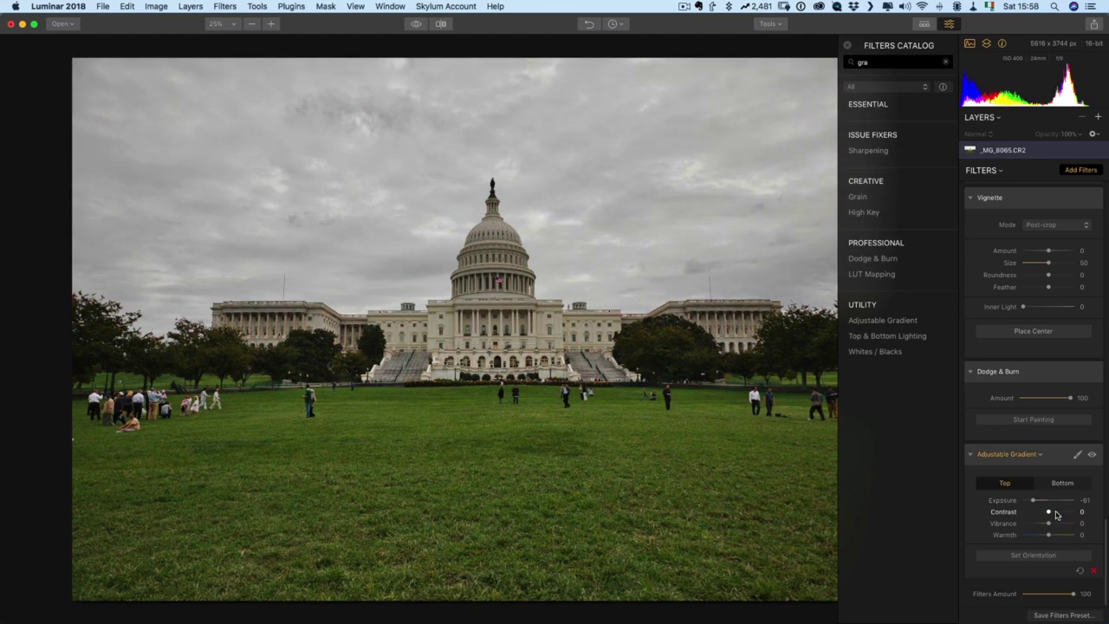
{"action": "left_click", "coordinate": [1056, 512]}
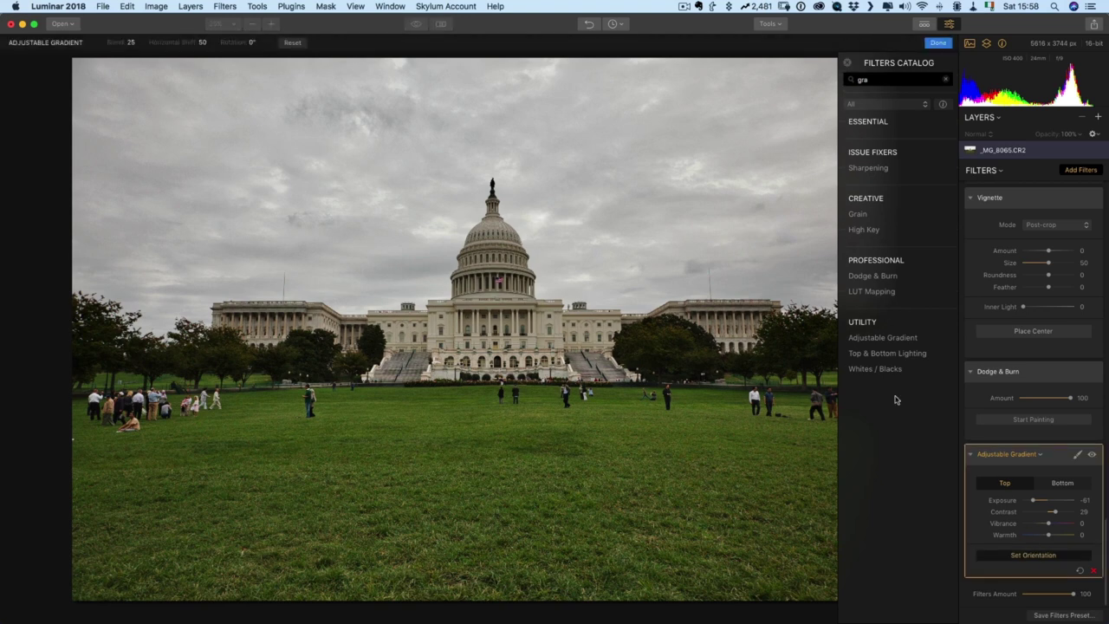
{"action": "left_click_drag", "start_coordinate": [477, 325], "coordinate": [512, 299]}
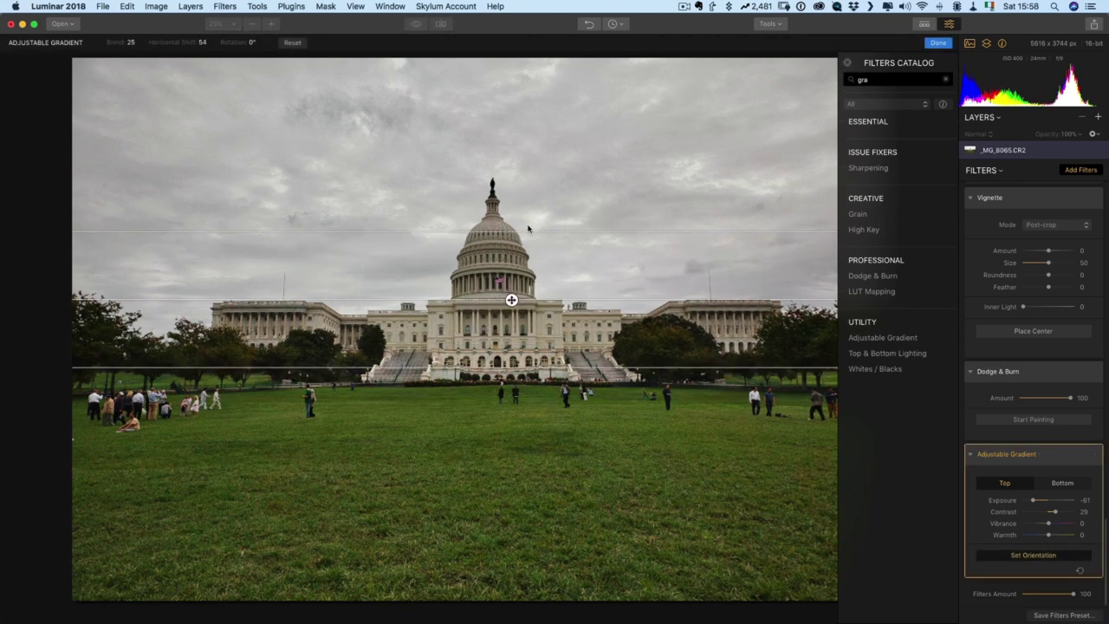
{"action": "left_click_drag", "start_coordinate": [525, 232], "coordinate": [526, 207]}
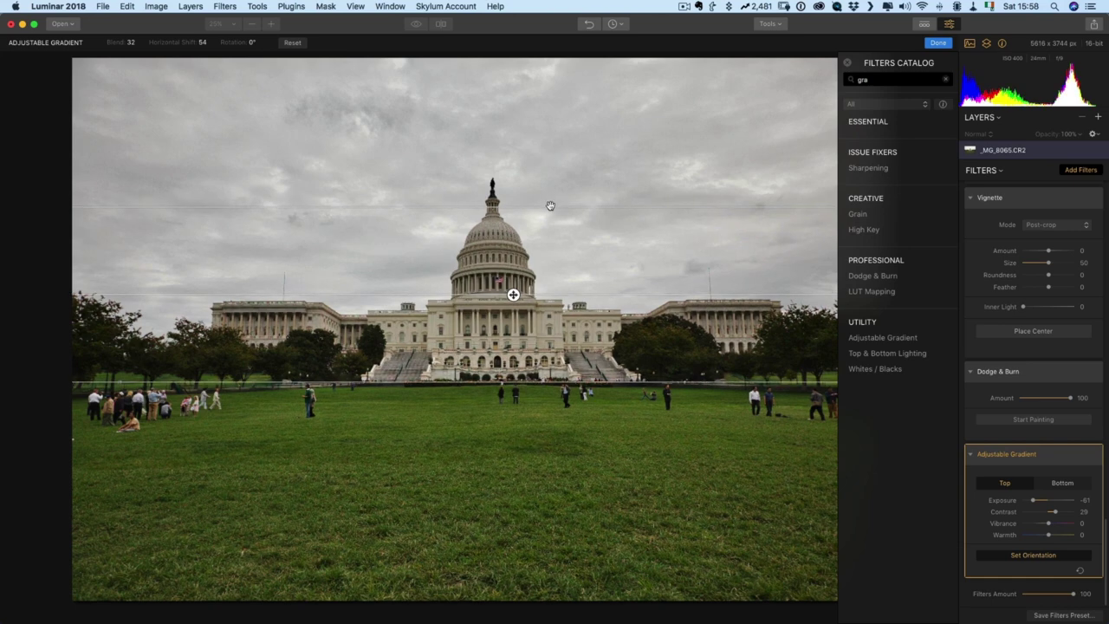
{"action": "left_click_drag", "start_coordinate": [1033, 500], "coordinate": [1029, 502]}
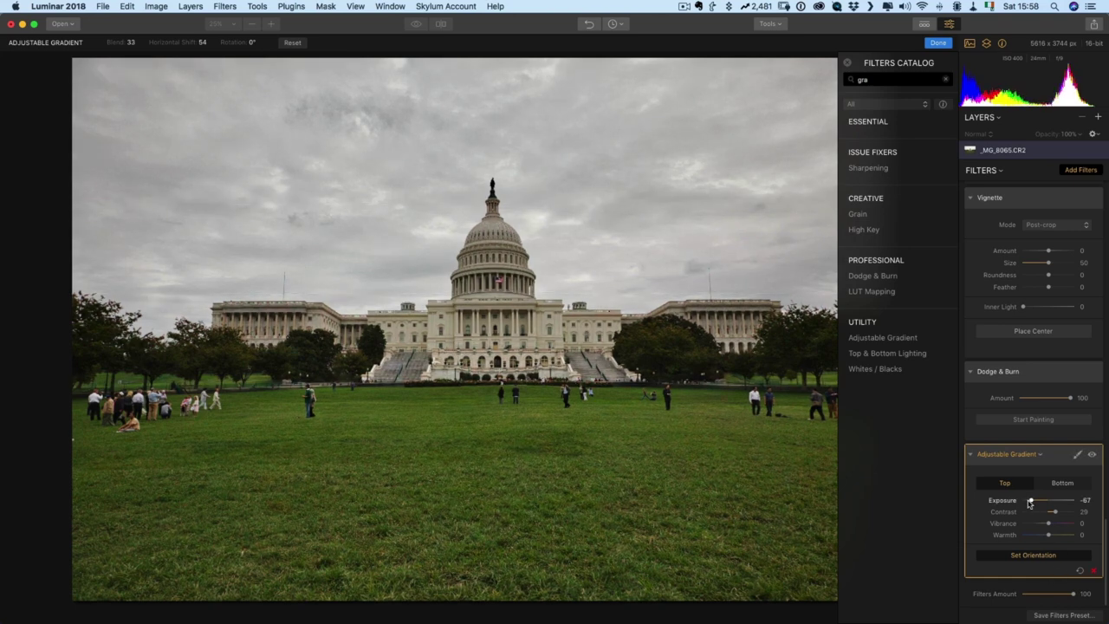
Collapse Adjustable Gradient and add a new adjustment layer from the Layers menu.
{"action": "left_click", "coordinate": [972, 456]}
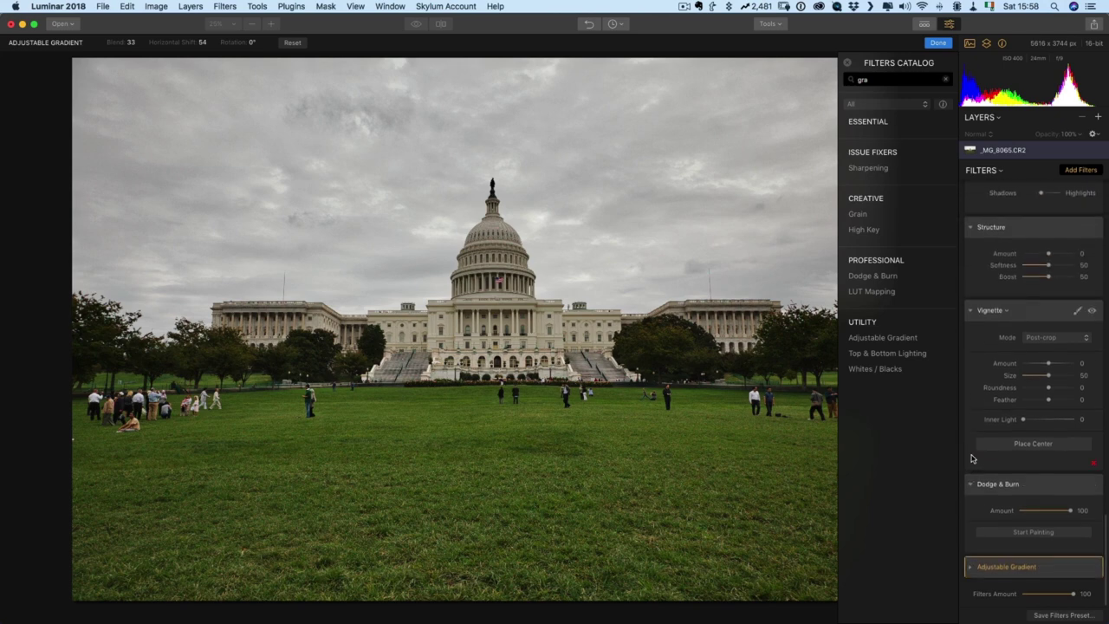
{"action": "left_click", "coordinate": [1099, 120]}
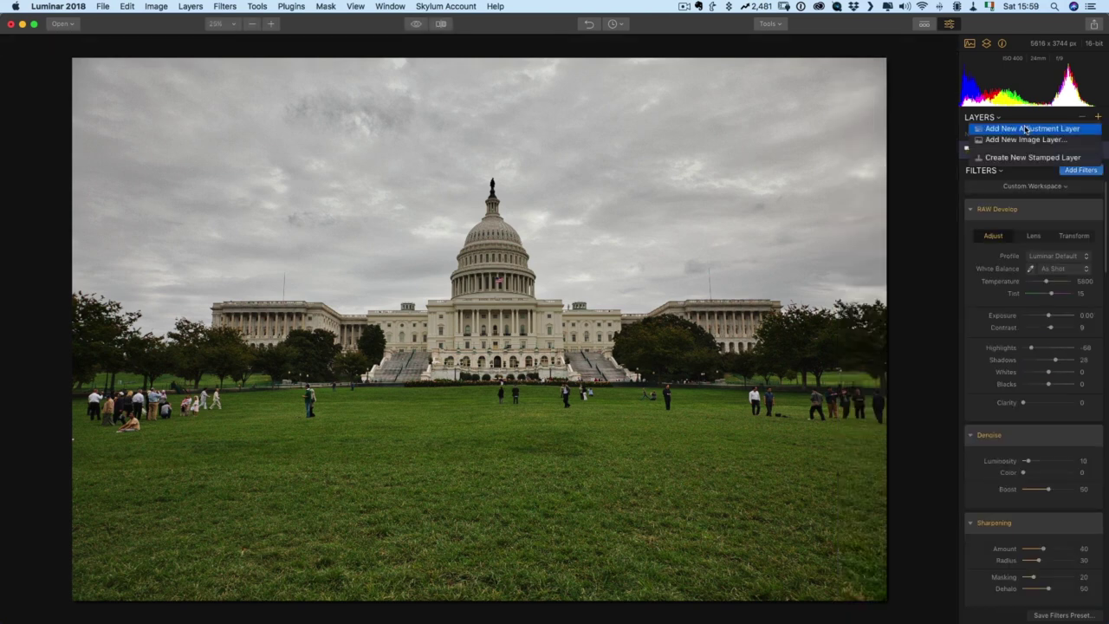
{"action": "left_click", "coordinate": [1025, 130]}
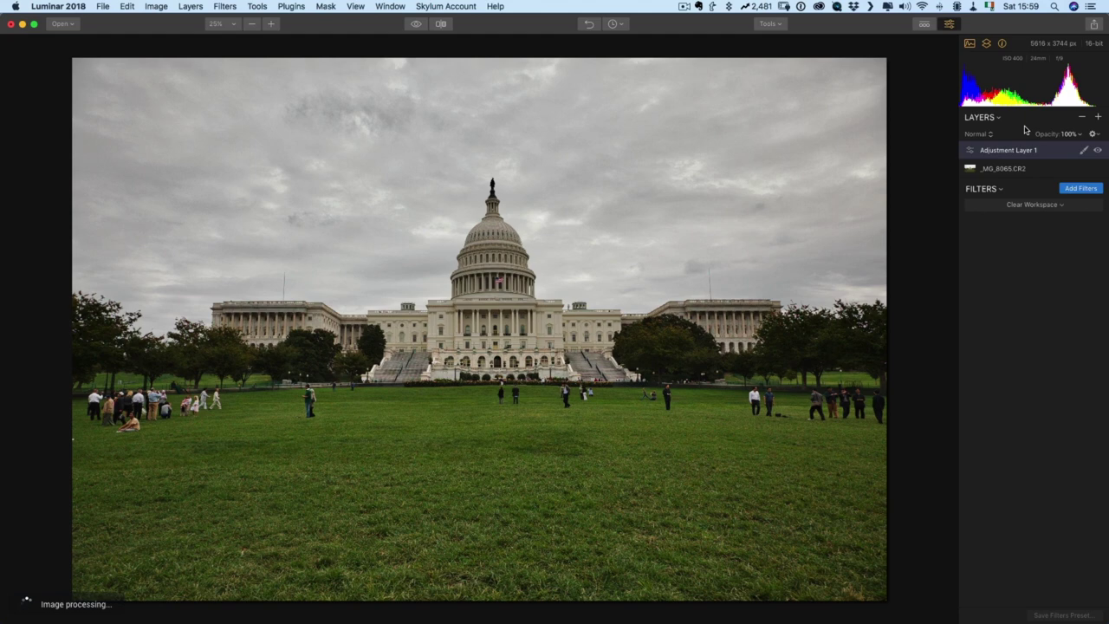
Give the new layer a gradient mask dragged vertically across the photo.
{"action": "left_click", "coordinate": [1083, 151]}
{"action": "left_click", "coordinate": [1041, 192]}
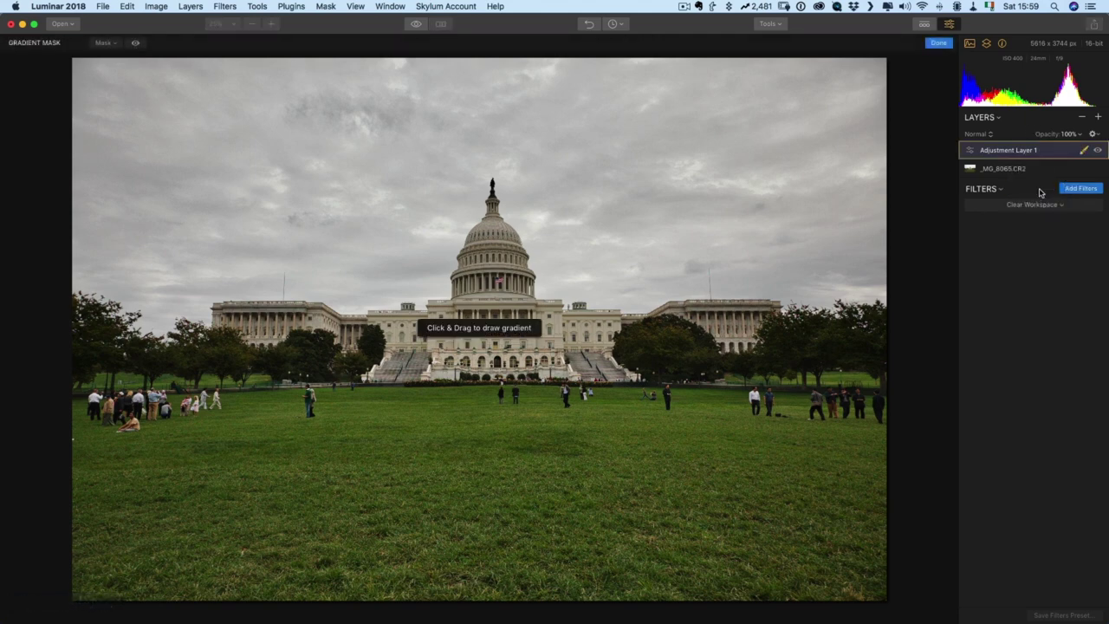
{"action": "left_click_drag", "start_coordinate": [493, 405], "coordinate": [490, 206]}
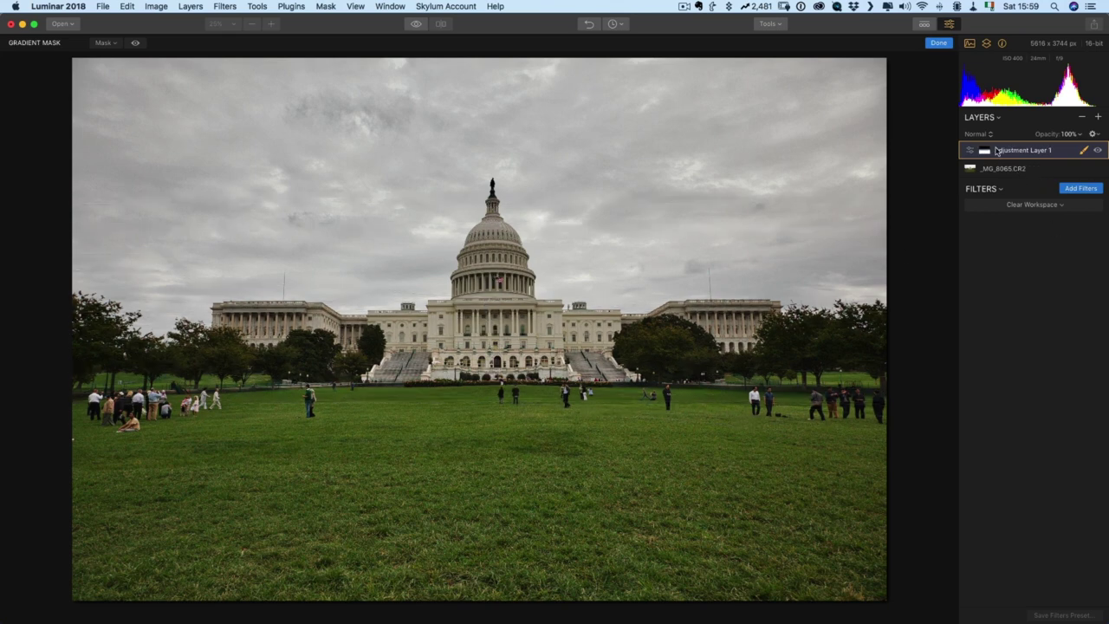
Add a Tone filter to the layer with Exposure -0.47 and Highlights -51.
{"action": "left_click", "coordinate": [1073, 191]}
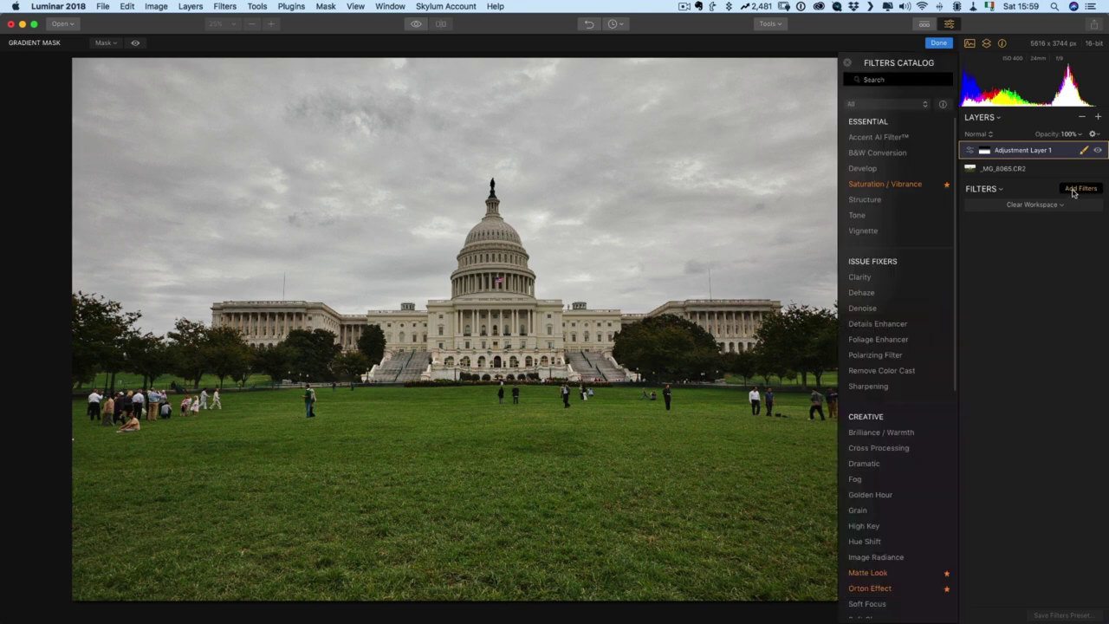
{"action": "scroll", "coordinate": [880, 245], "scroll_direction": "down", "scroll_amount": 1}
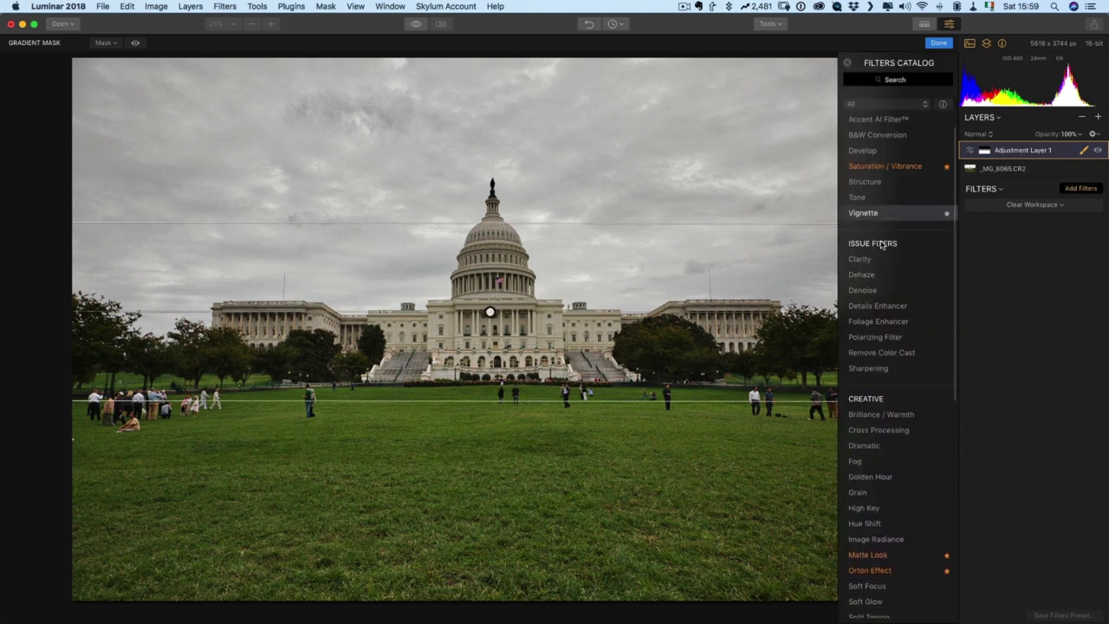
{"action": "scroll", "coordinate": [876, 221], "scroll_direction": "up", "scroll_amount": 1}
{"action": "left_click", "coordinate": [871, 215]}
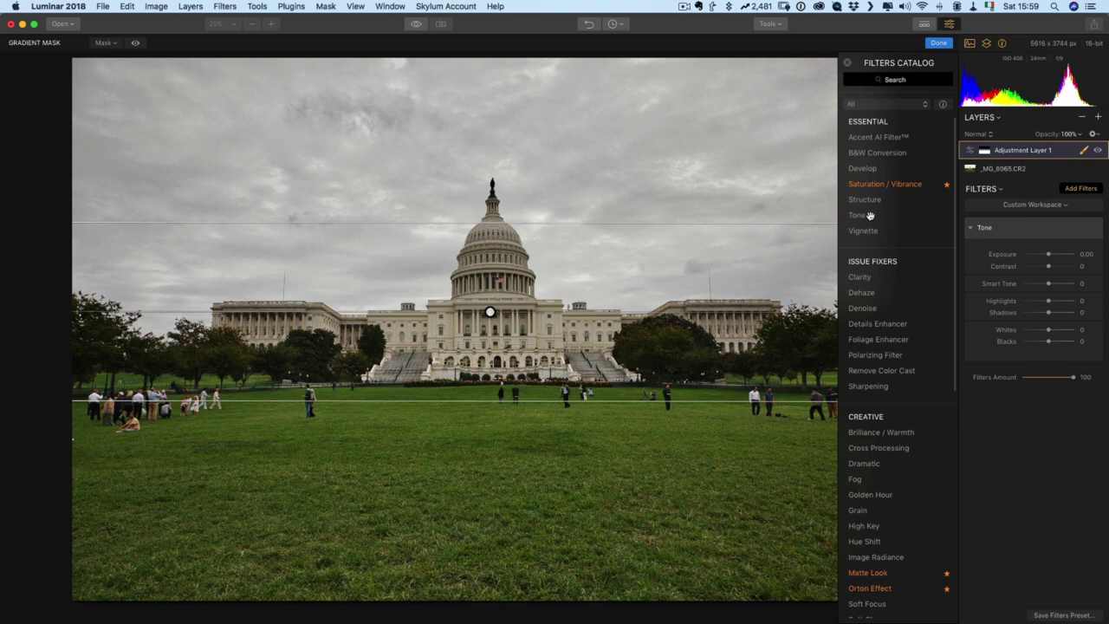
{"action": "left_click_drag", "start_coordinate": [1047, 302], "coordinate": [1033, 302]}
{"action": "left_click_drag", "start_coordinate": [1048, 253], "coordinate": [1046, 254]}
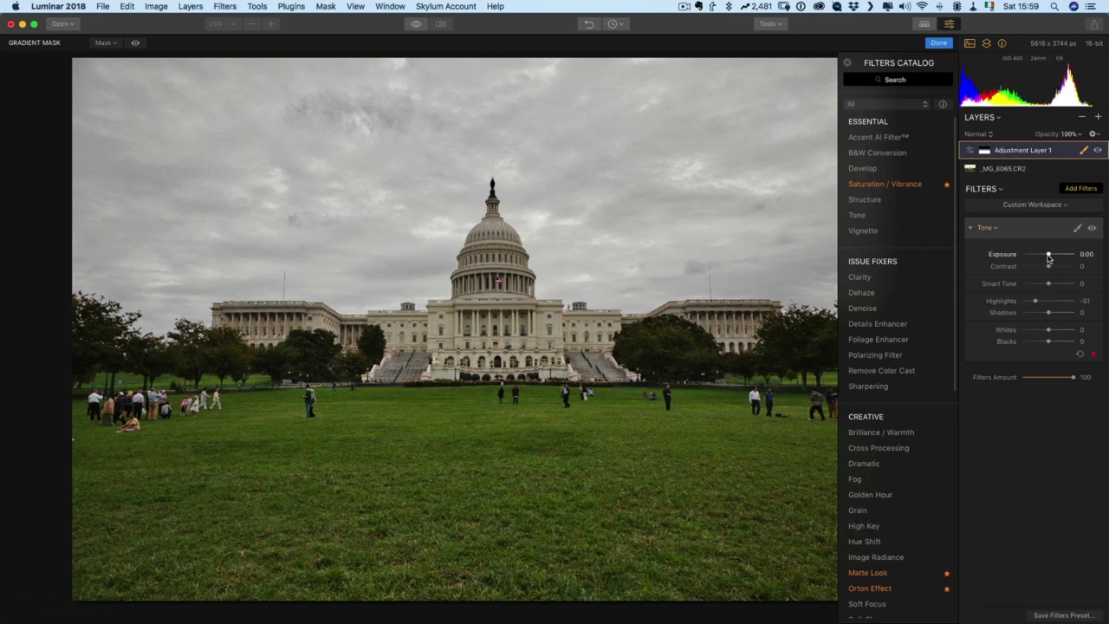
Restrict the Tone adjustment to the sky with a gradient mask and set Shadows to 84.
{"action": "left_click", "coordinate": [1084, 151]}
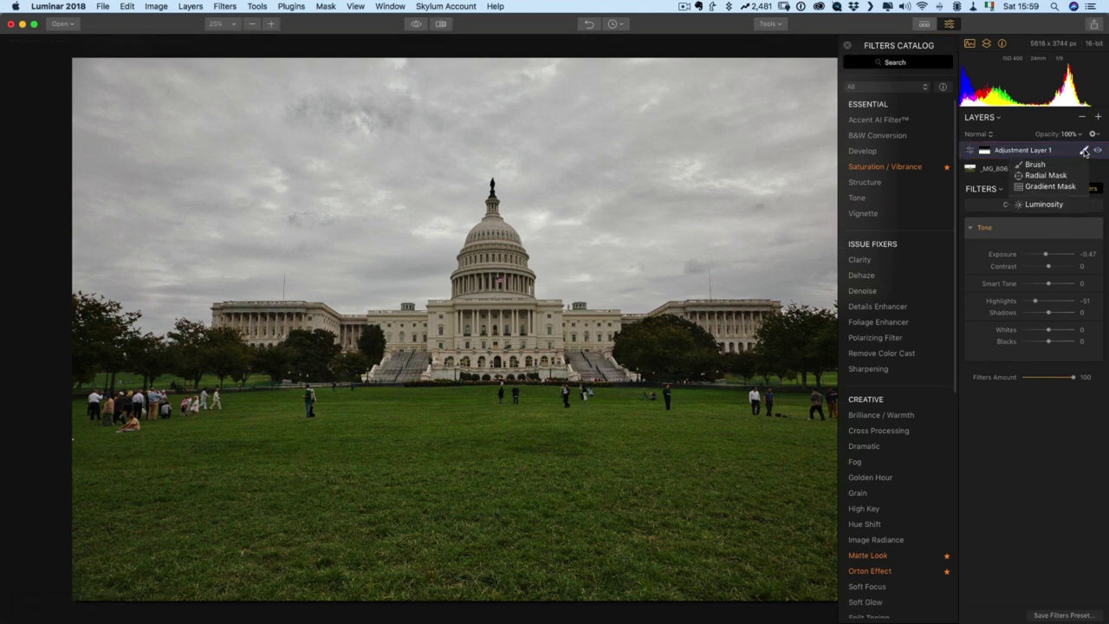
{"action": "left_click", "coordinate": [1051, 187]}
{"action": "left_click_drag", "start_coordinate": [599, 238], "coordinate": [605, 273]}
{"action": "left_click_drag", "start_coordinate": [605, 339], "coordinate": [605, 351]}
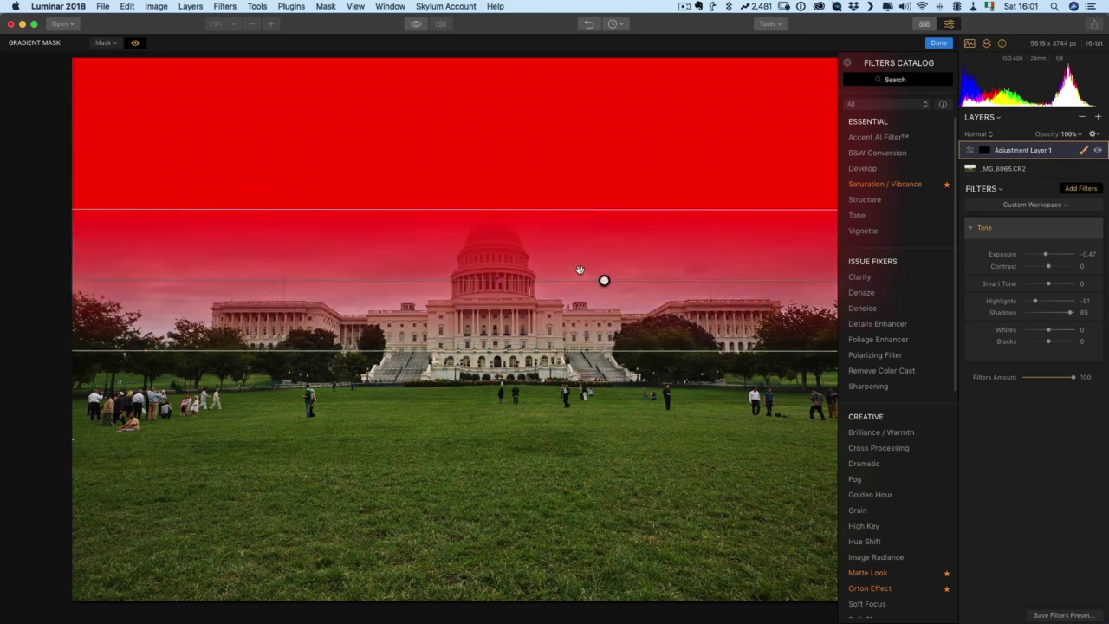
{"action": "left_click", "coordinate": [939, 42]}
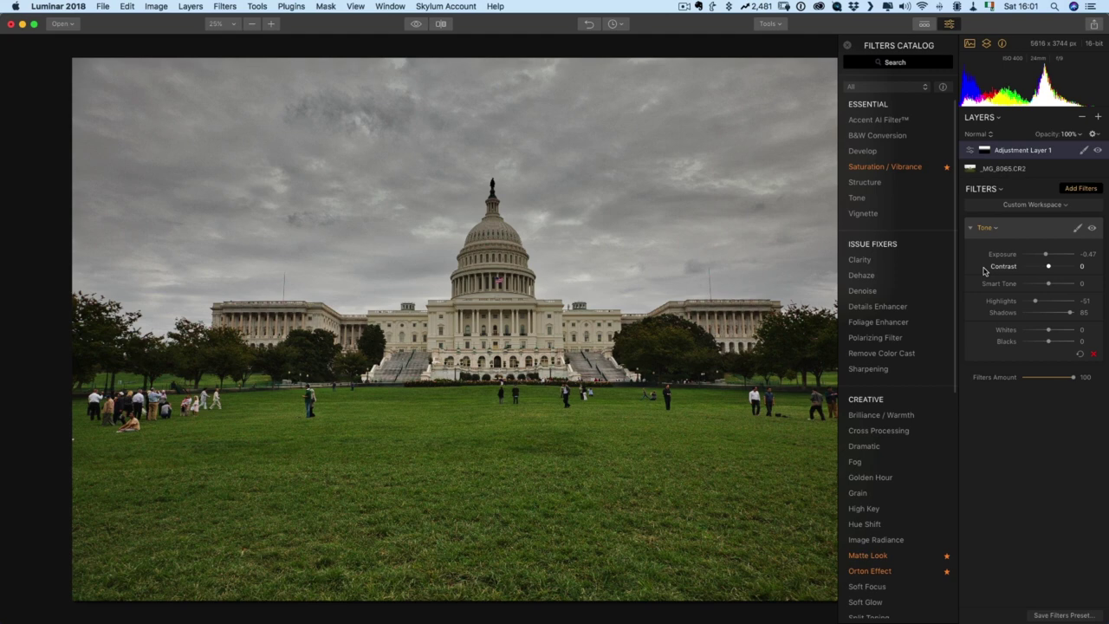
{"action": "left_click_drag", "start_coordinate": [1072, 313], "coordinate": [1065, 317]}
Erase Adjustment Layer 1's mask from the Capitol dome with the brush, undoing a stray Paint stroke.
{"action": "left_click", "coordinate": [1084, 150]}
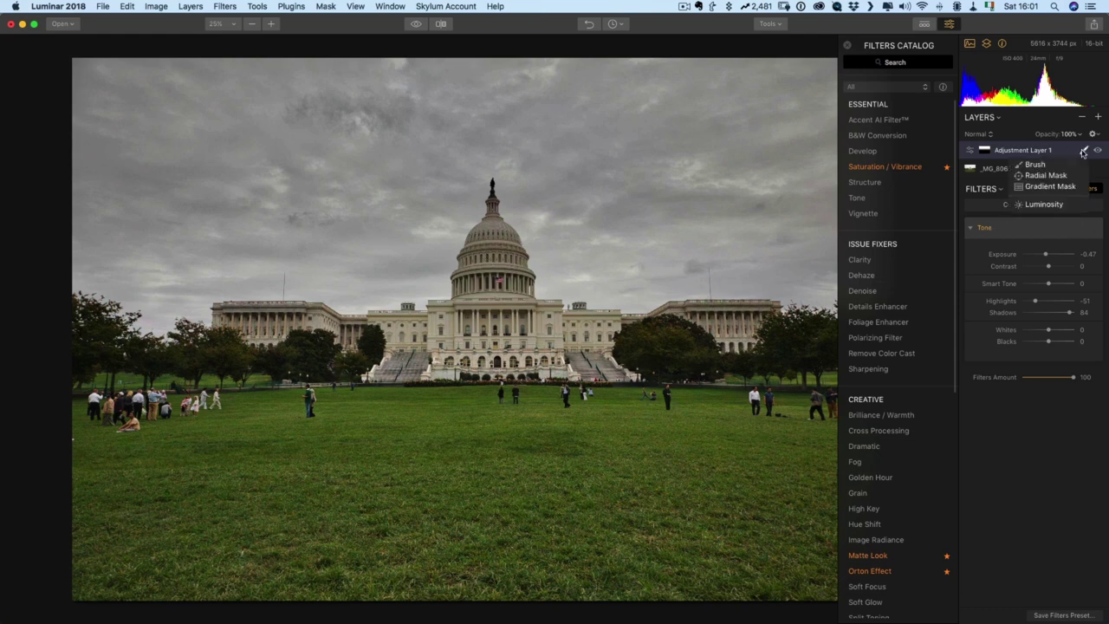
{"action": "left_click", "coordinate": [1037, 165]}
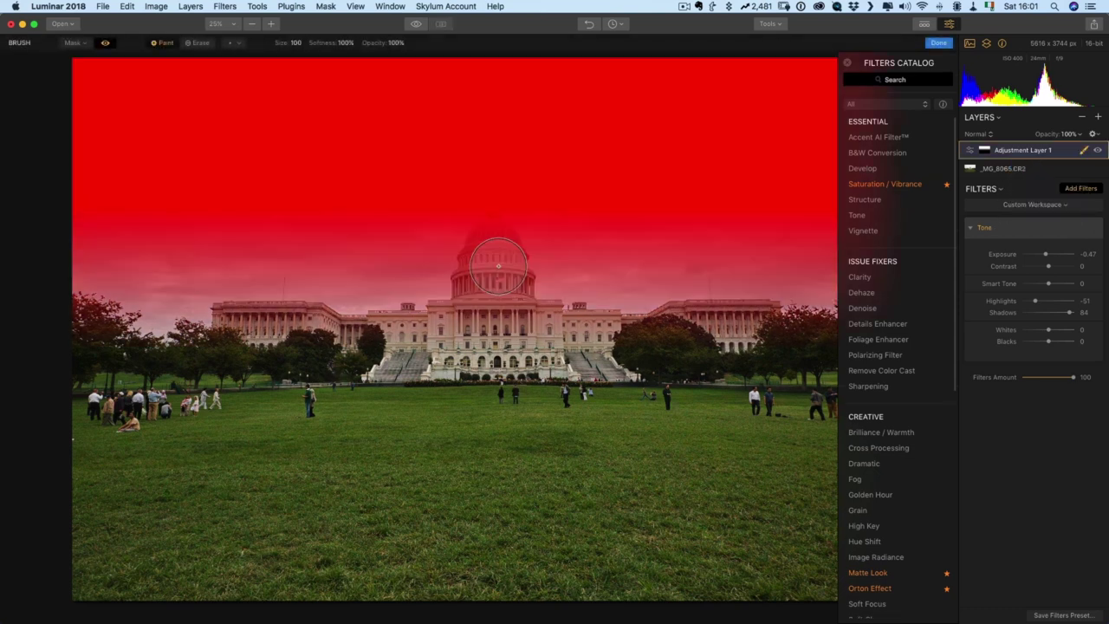
{"action": "left_click", "coordinate": [200, 43]}
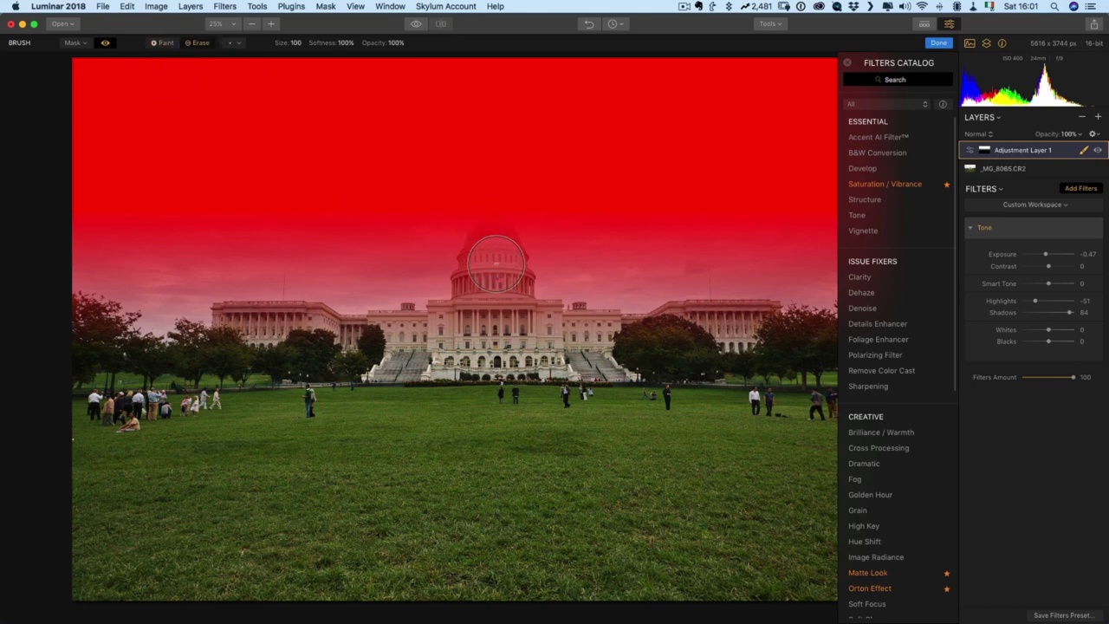
{"action": "mouse_move", "coordinate": [495, 265]}
{"action": "left_mouse_down"}
{"action": "mouse_move", "coordinate": [484, 333]}
{"action": "mouse_move", "coordinate": [507, 283]}
{"action": "mouse_move", "coordinate": [516, 320]}
{"action": "mouse_move", "coordinate": [487, 292]}
{"action": "mouse_move", "coordinate": [481, 306]}
{"action": "mouse_move", "coordinate": [484, 269]}
{"action": "mouse_move", "coordinate": [492, 305]}
{"action": "left_mouse_up"}
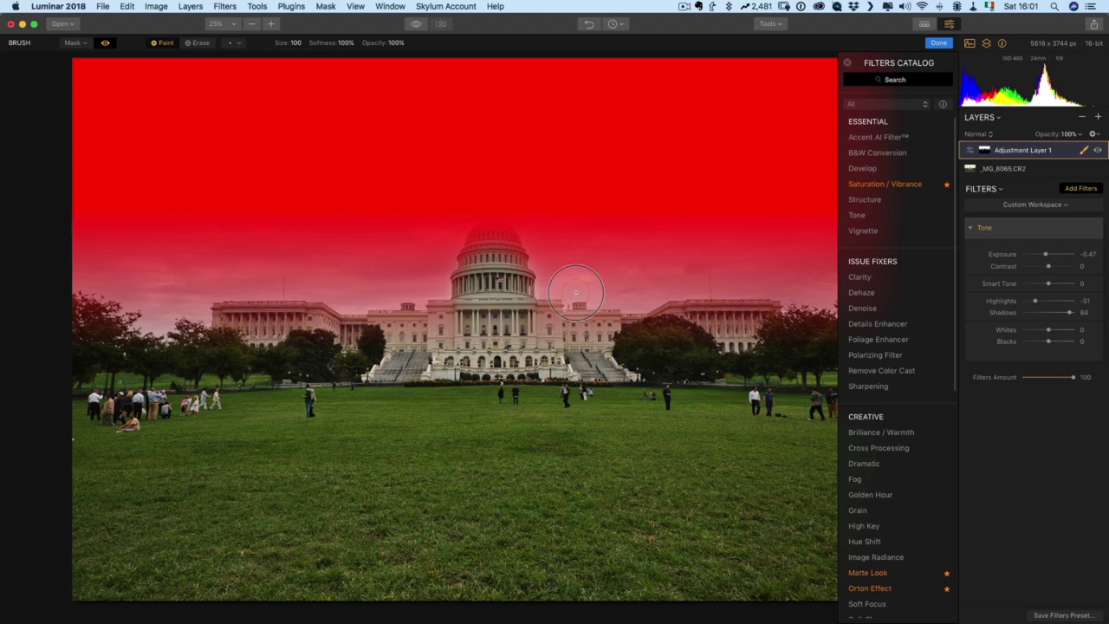
{"action": "mouse_move", "coordinate": [575, 292]}
{"action": "left_mouse_down"}
{"action": "mouse_move", "coordinate": [565, 294]}
{"action": "mouse_move", "coordinate": [554, 245]}
{"action": "left_mouse_up"}
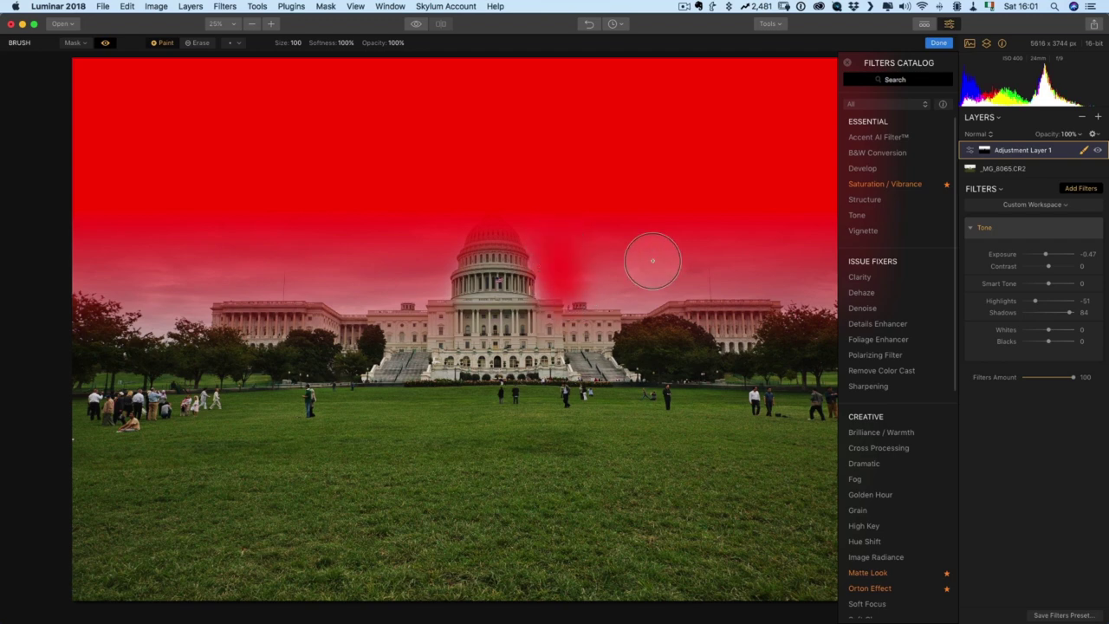
{"action": "key", "text": "super+z"}
{"action": "key", "text": "super+z"}
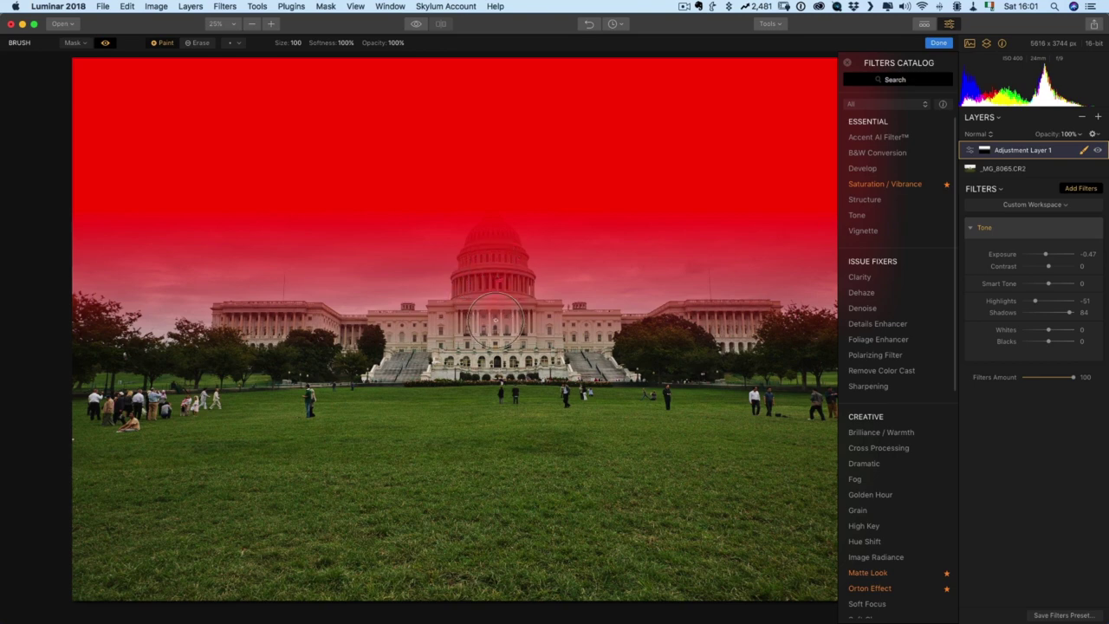
{"action": "key", "text": "alt"}
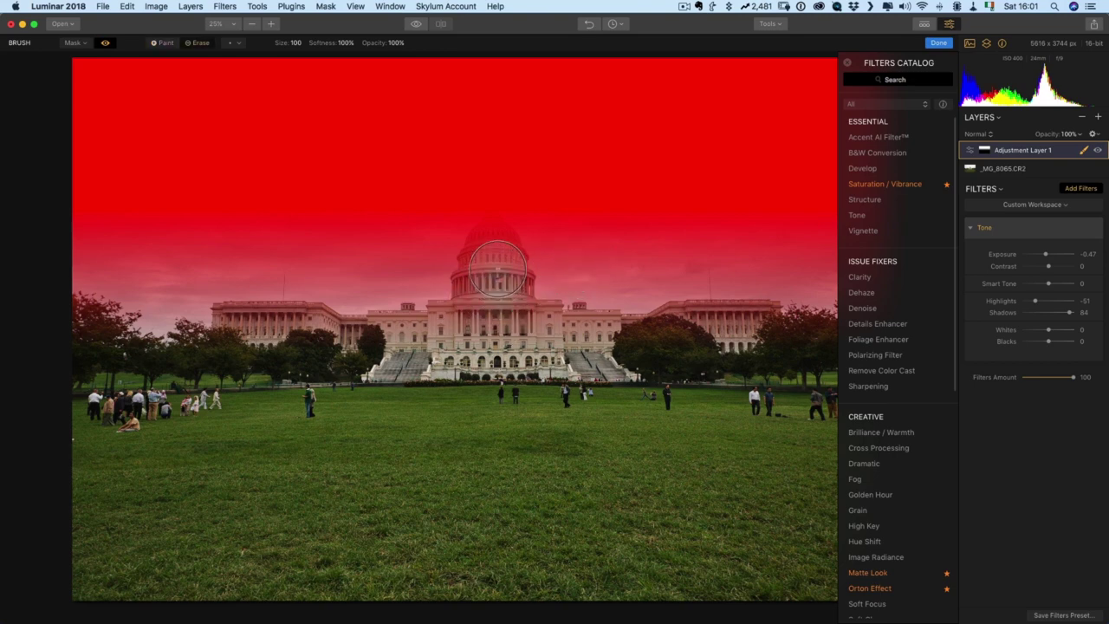
{"action": "left_click_drag", "start_coordinate": [496, 299], "coordinate": [494, 251]}
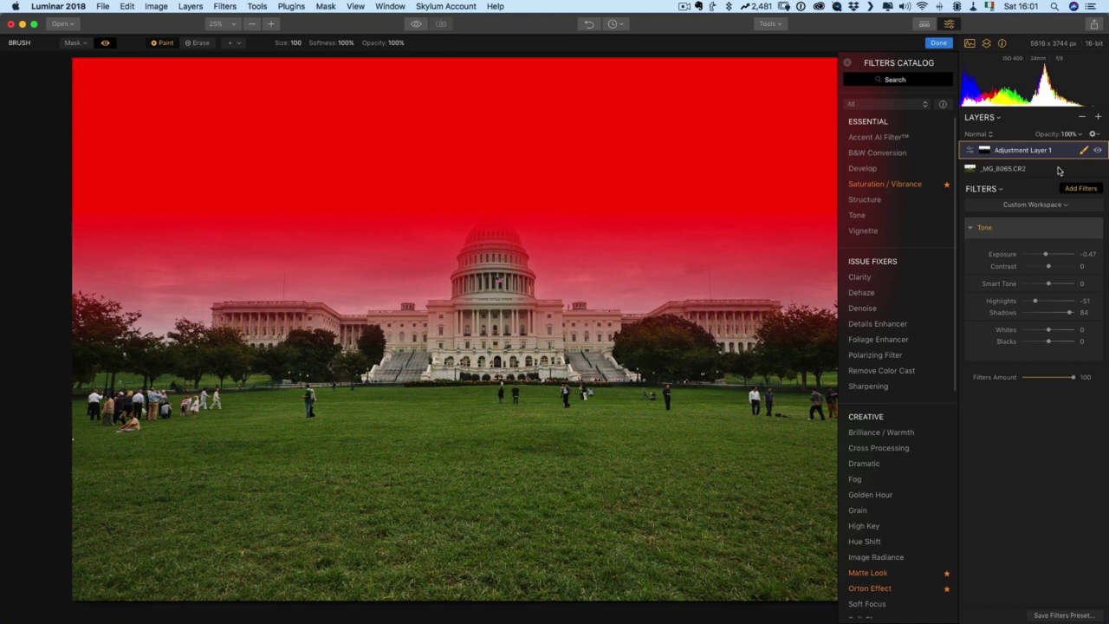
Finish the sky brush mask and add a Curves filter to Adjustment Layer 1.
{"action": "left_click", "coordinate": [945, 43]}
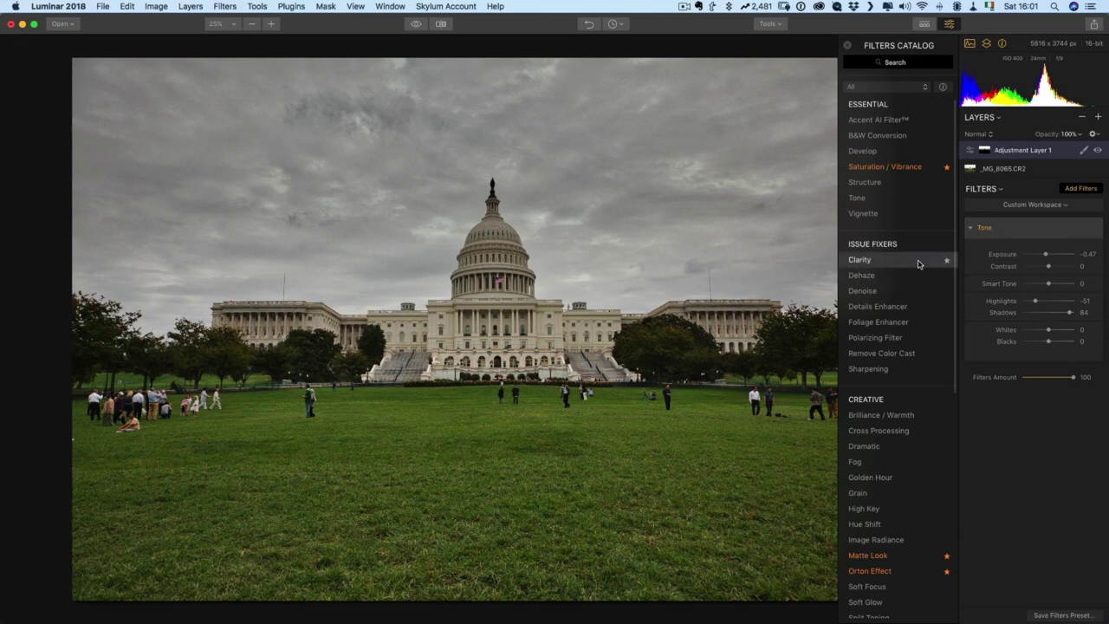
{"action": "scroll", "coordinate": [923, 266], "scroll_direction": "down", "scroll_amount": 2}
{"action": "scroll", "coordinate": [886, 489], "scroll_direction": "down", "scroll_amount": 6}
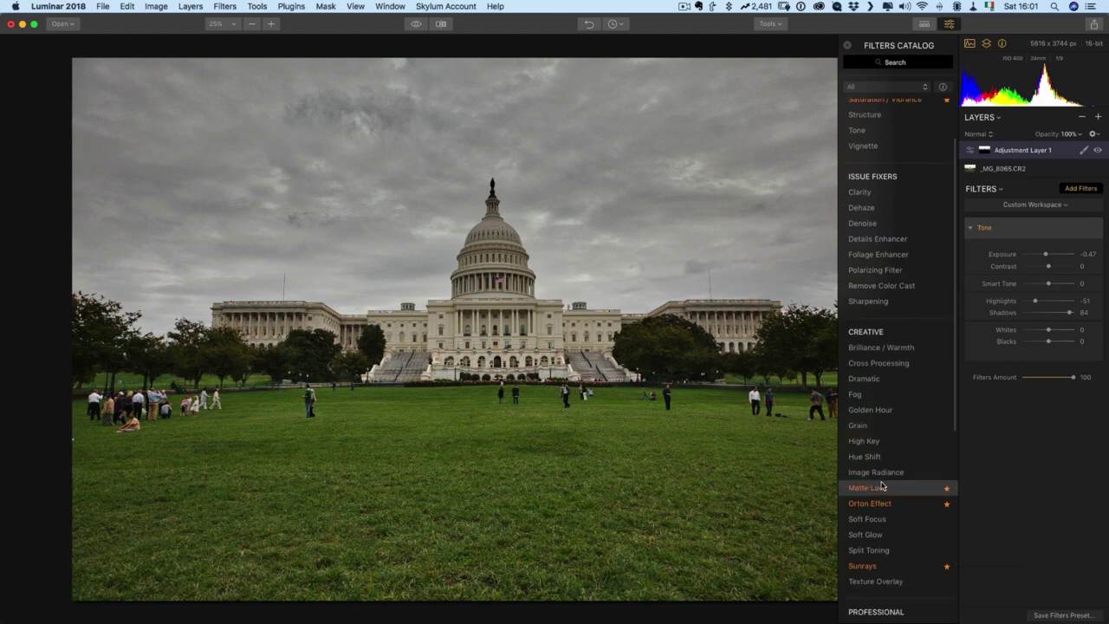
{"action": "scroll", "coordinate": [885, 447], "scroll_direction": "up", "scroll_amount": 8}
{"action": "scroll", "coordinate": [885, 447], "scroll_direction": "down", "scroll_amount": 6}
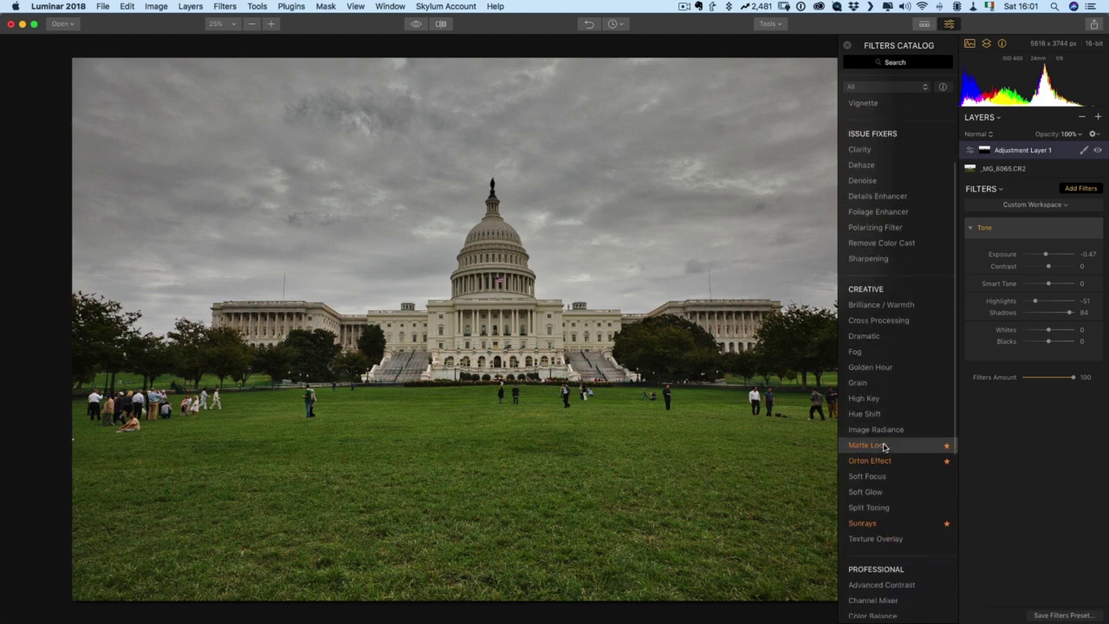
{"action": "scroll", "coordinate": [884, 448], "scroll_direction": "down", "scroll_amount": 8}
{"action": "left_click", "coordinate": [874, 363]}
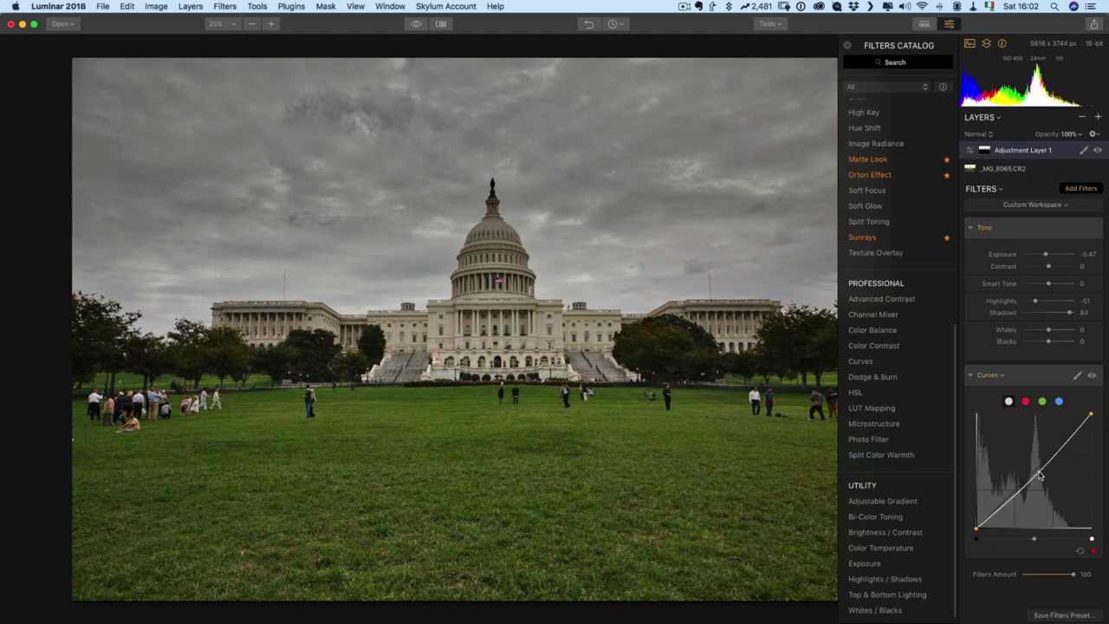
Bend the tone curve into a gentle S-curve, comparing with the layer hidden and shown.
{"action": "mouse_move", "coordinate": [1040, 475]}
{"action": "left_mouse_down"}
{"action": "mouse_move", "coordinate": [1037, 486]}
{"action": "mouse_move", "coordinate": [1039, 473]}
{"action": "left_mouse_up"}
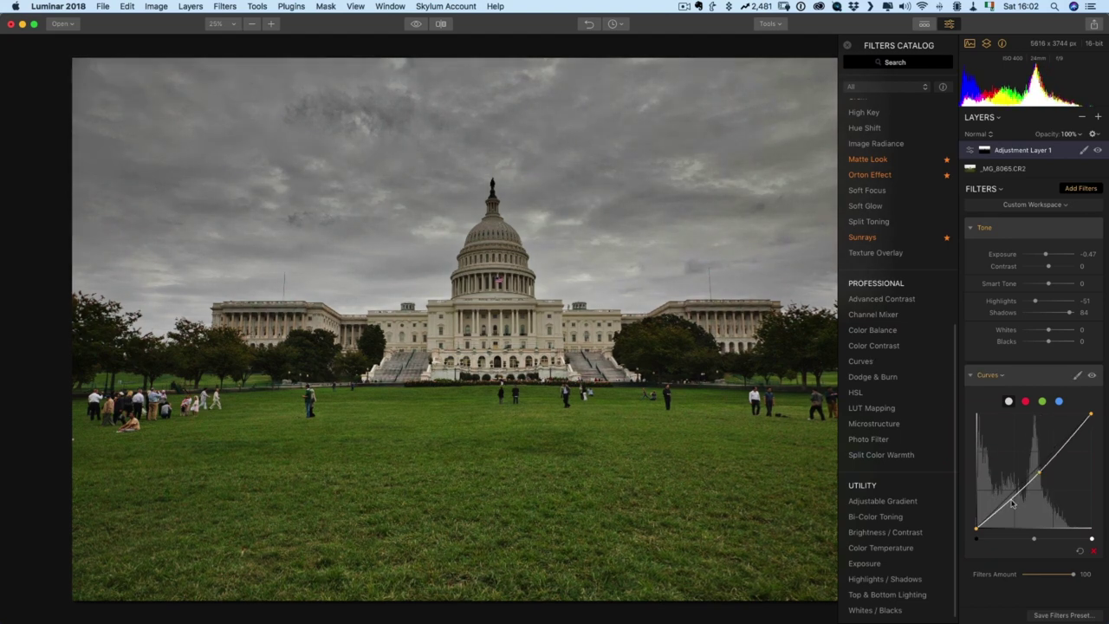
{"action": "left_click_drag", "start_coordinate": [1006, 506], "coordinate": [1004, 510]}
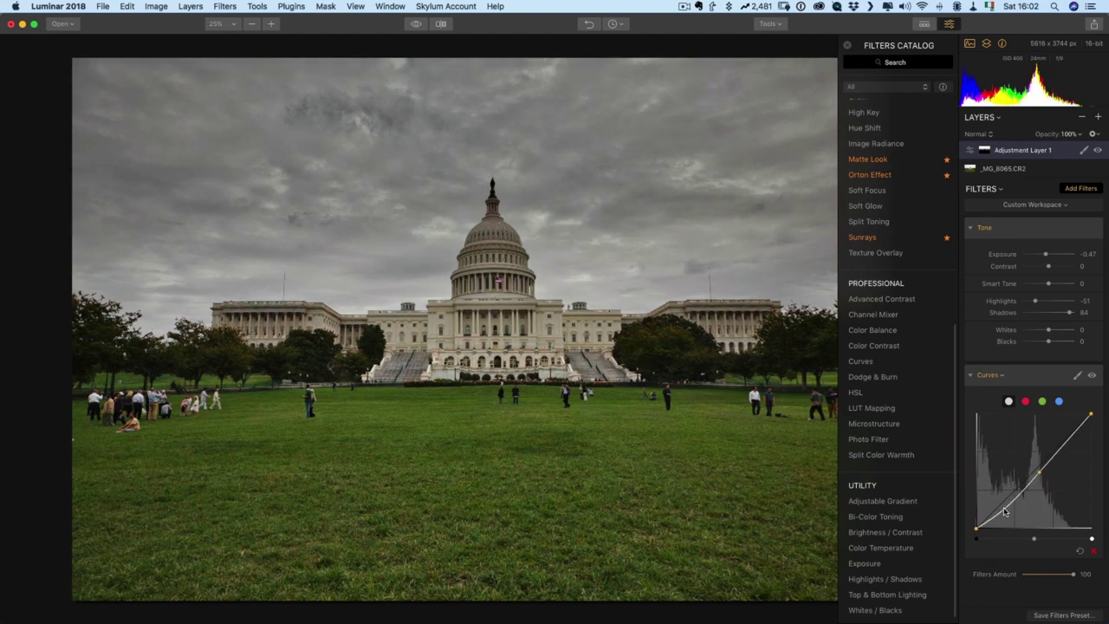
{"action": "left_click", "coordinate": [1076, 429]}
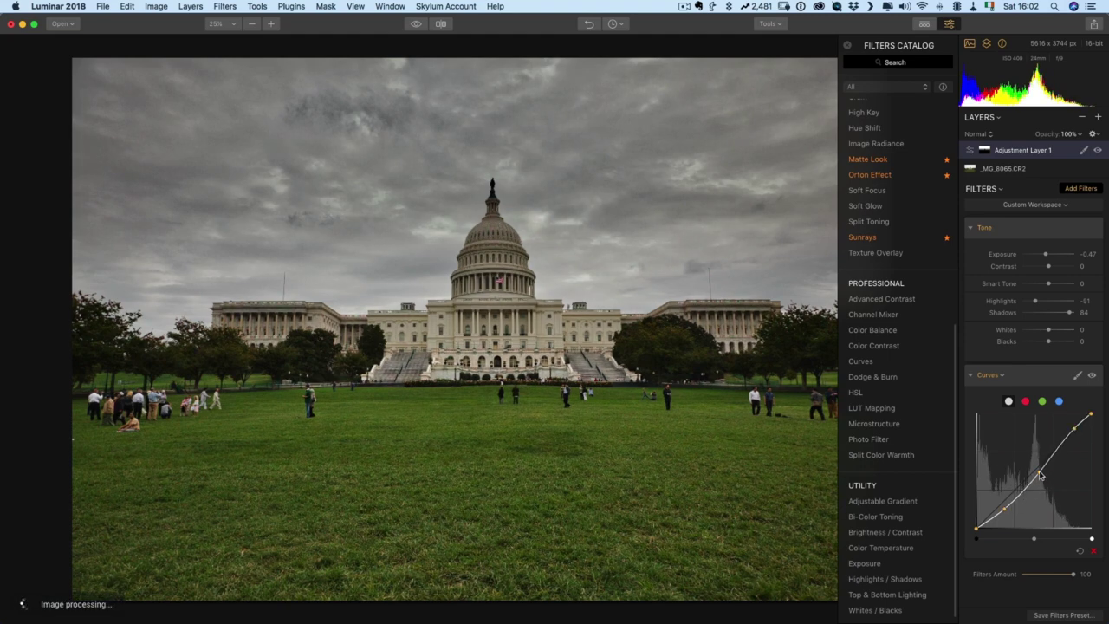
{"action": "left_click_drag", "start_coordinate": [1040, 475], "coordinate": [1037, 471]}
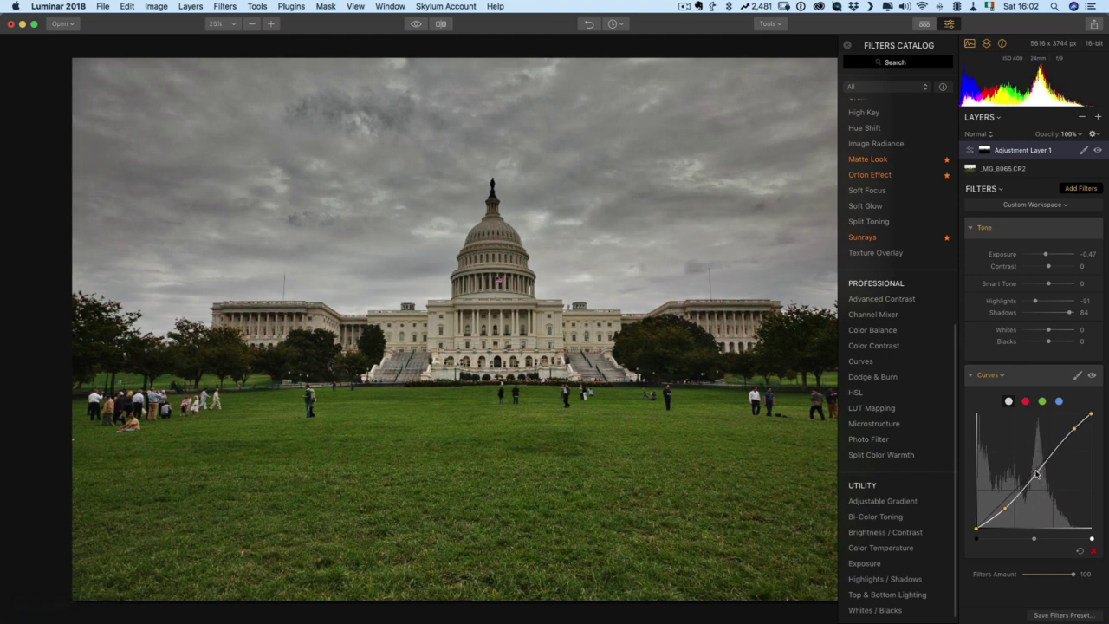
{"action": "left_click", "coordinate": [1097, 152]}
{"action": "left_click", "coordinate": [1097, 152]}
{"action": "left_click", "coordinate": [1090, 189]}
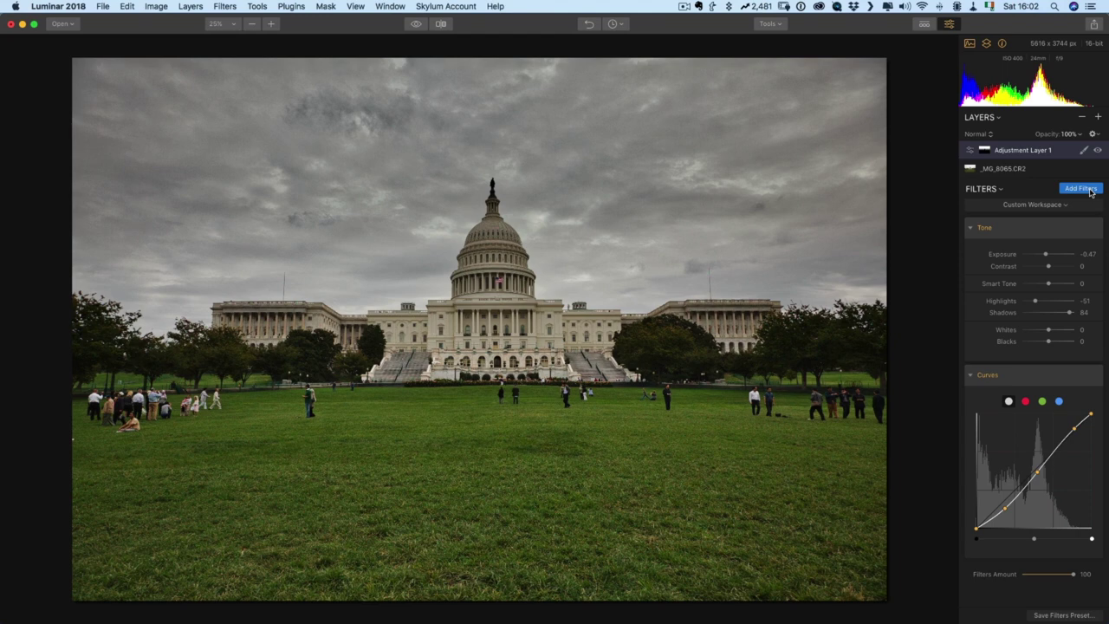
Add a second adjustment layer and give it a Vignette filter found by searching 'vig'.
{"action": "left_click", "coordinate": [1098, 117]}
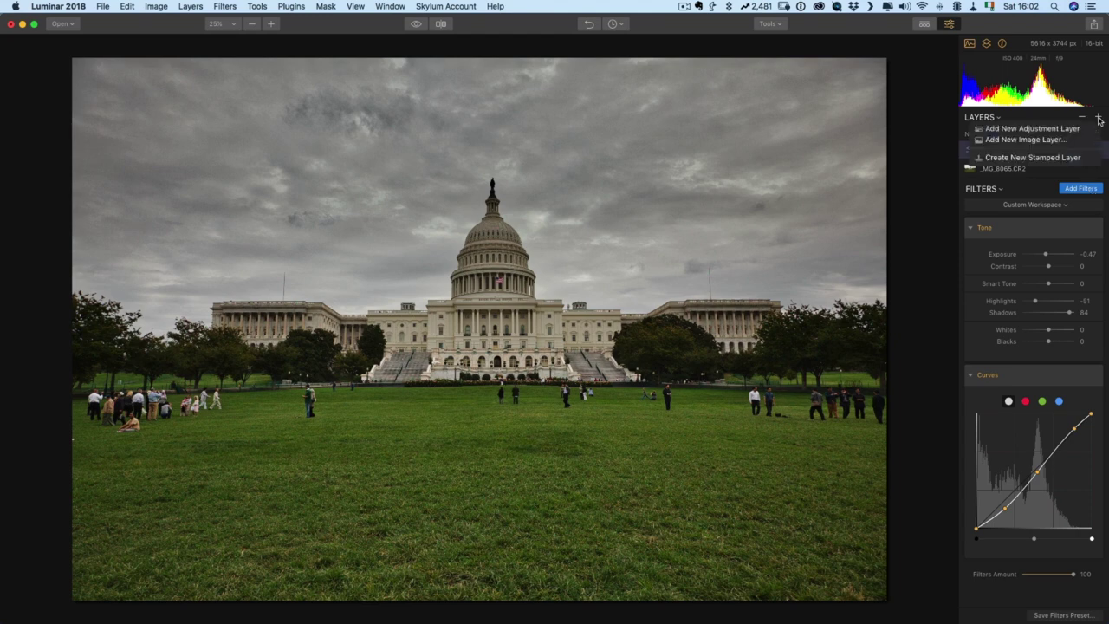
{"action": "left_click", "coordinate": [1047, 128]}
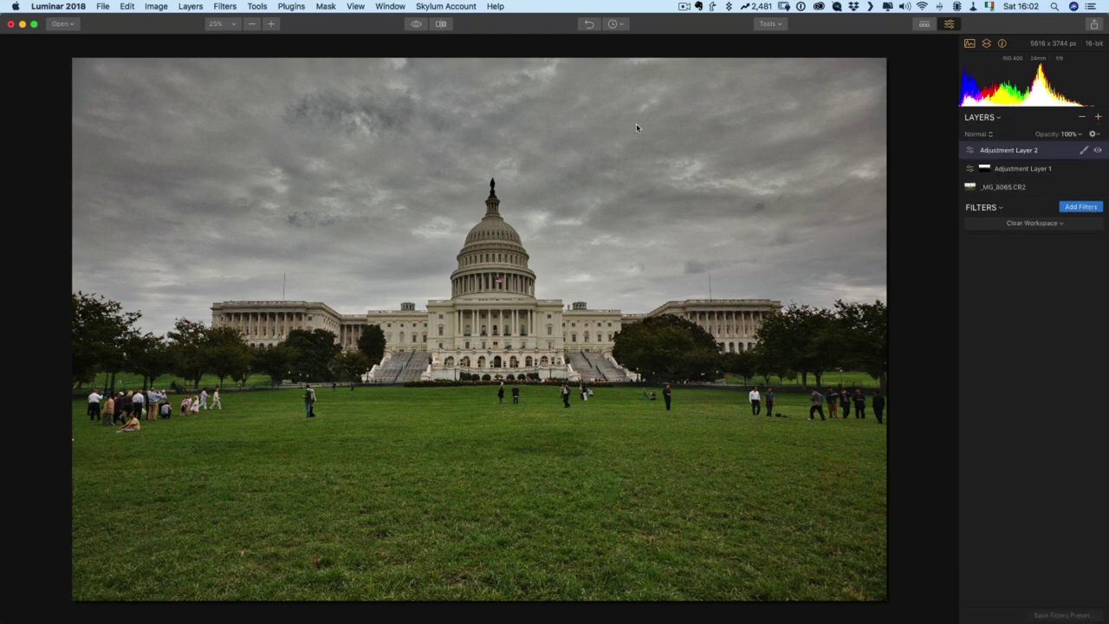
{"action": "left_click", "coordinate": [1077, 208]}
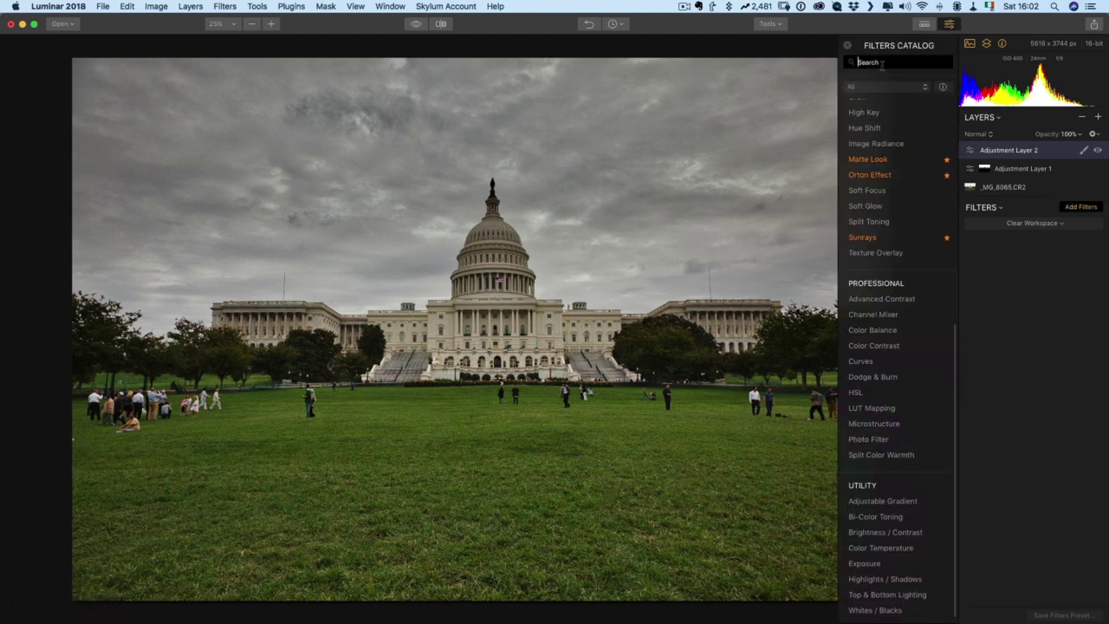
{"action": "type", "text": "vi"}
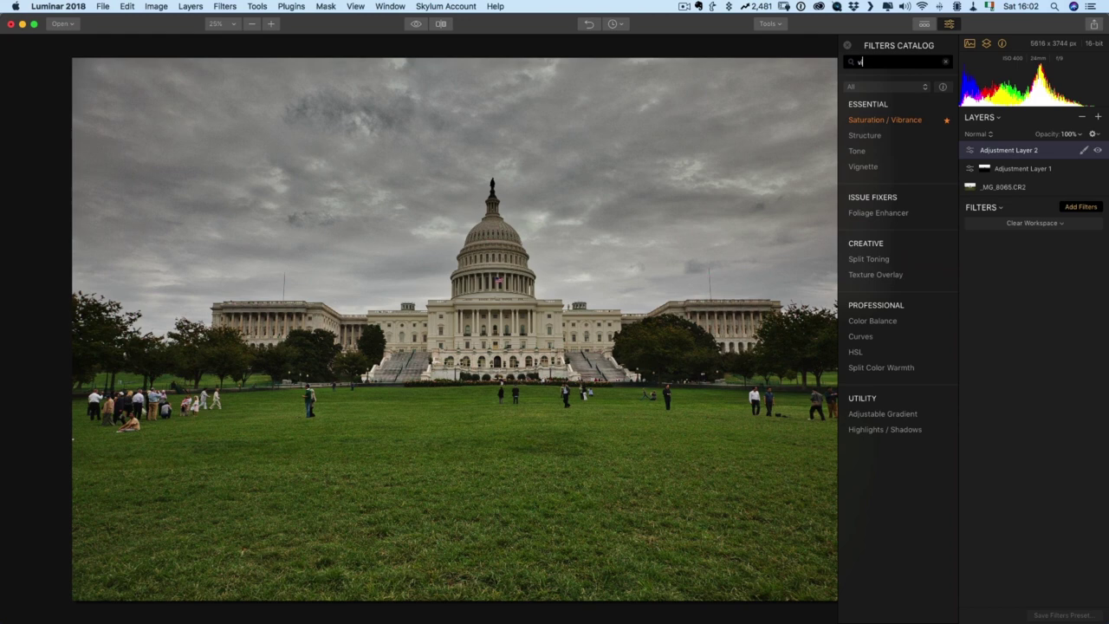
{"action": "type", "text": "g"}
{"action": "key", "text": "BackSpace"}
{"action": "left_click", "coordinate": [863, 166]}
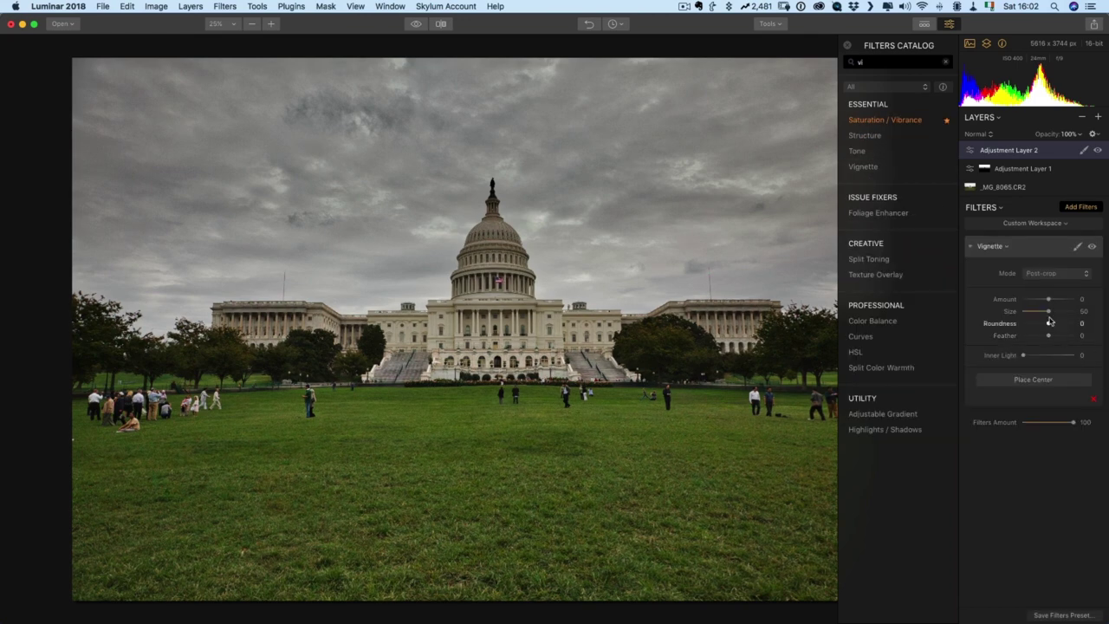
Set the vignette to Amount -55, Size 38, Roundness -68, Feather 42.
{"action": "mouse_move", "coordinate": [1050, 322]}
{"action": "left_mouse_down"}
{"action": "mouse_move", "coordinate": [1031, 323]}
{"action": "mouse_move", "coordinate": [1036, 299]}
{"action": "mouse_move", "coordinate": [1058, 336]}
{"action": "left_mouse_up"}
{"action": "left_click_drag", "start_coordinate": [1036, 299], "coordinate": [1035, 301]}
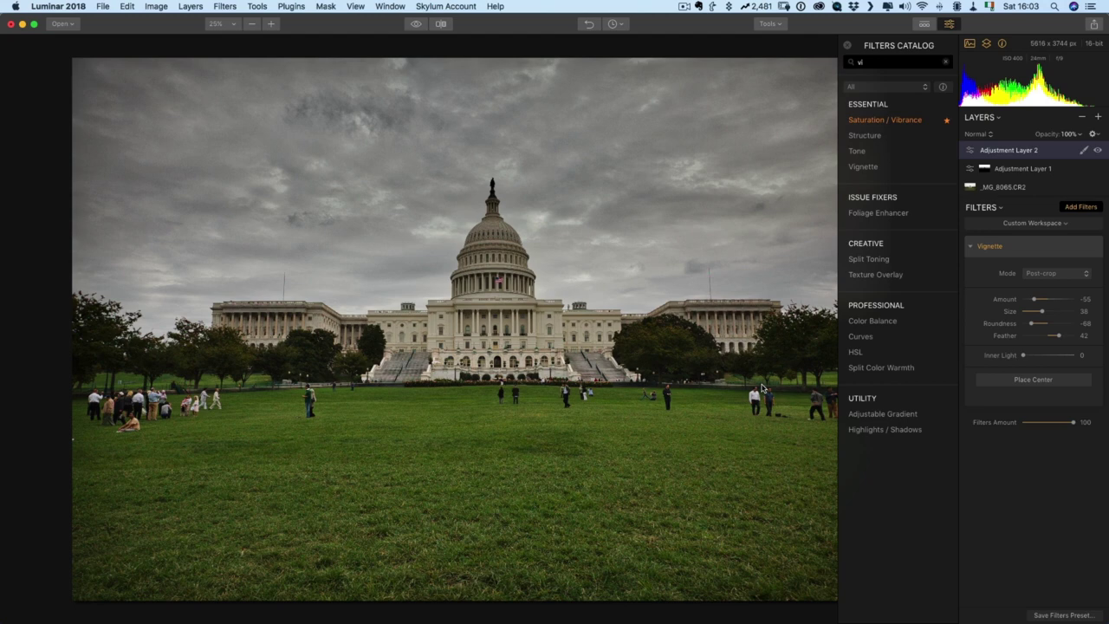
{"action": "left_click", "coordinate": [1088, 208]}
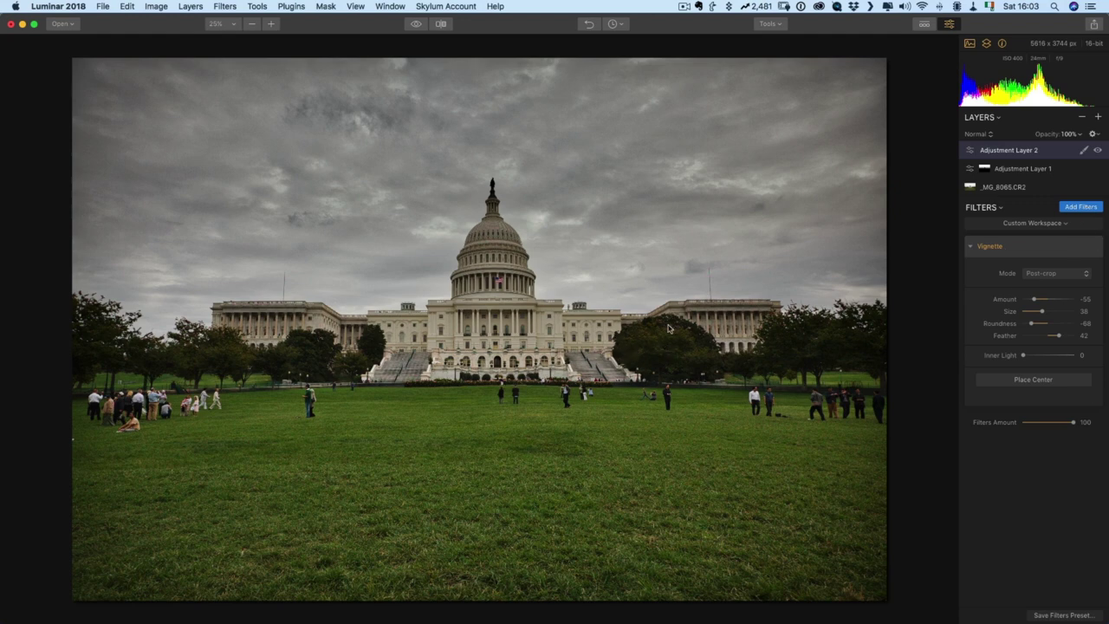
Compare the edit with the original, then zoom to 100% on the dome and back out.
{"action": "left_click", "coordinate": [414, 25]}
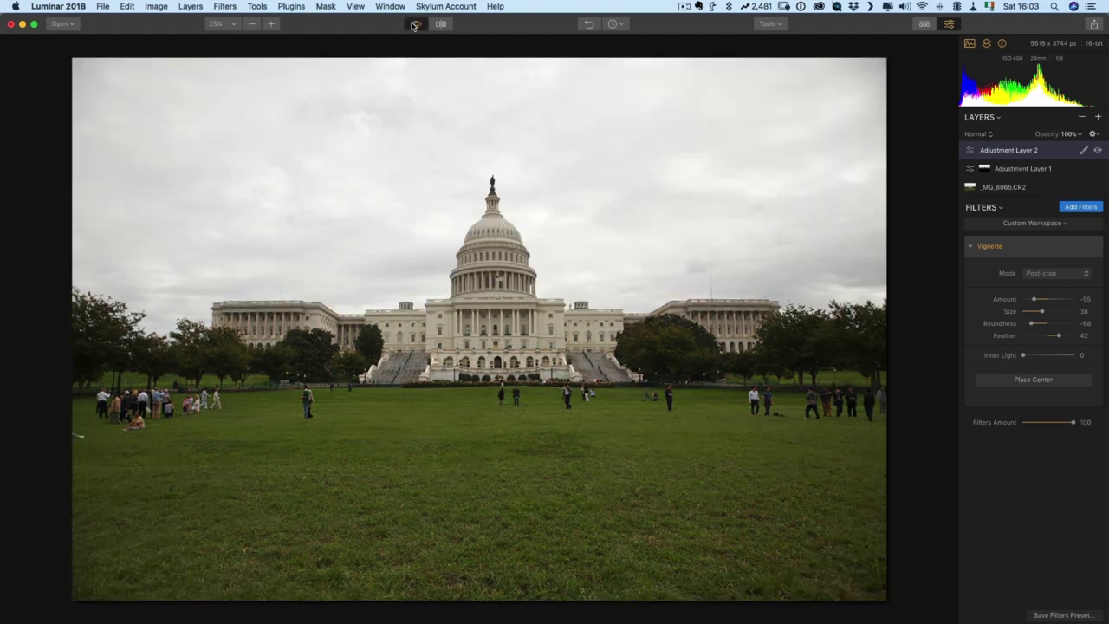
{"action": "left_click", "coordinate": [413, 25]}
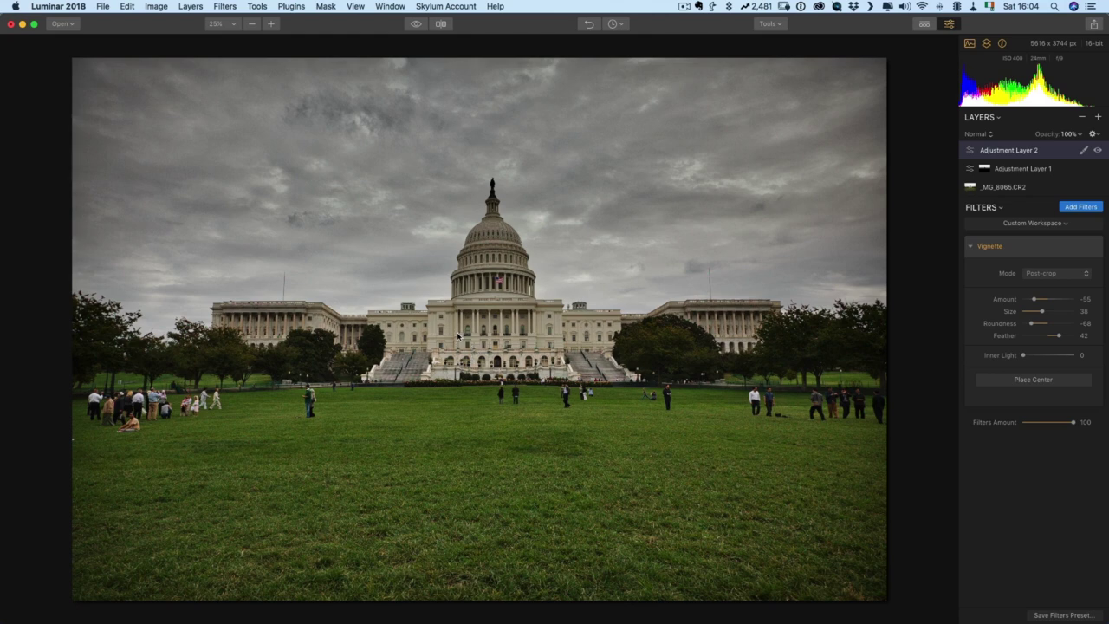
{"action": "double_click", "coordinate": [498, 286]}
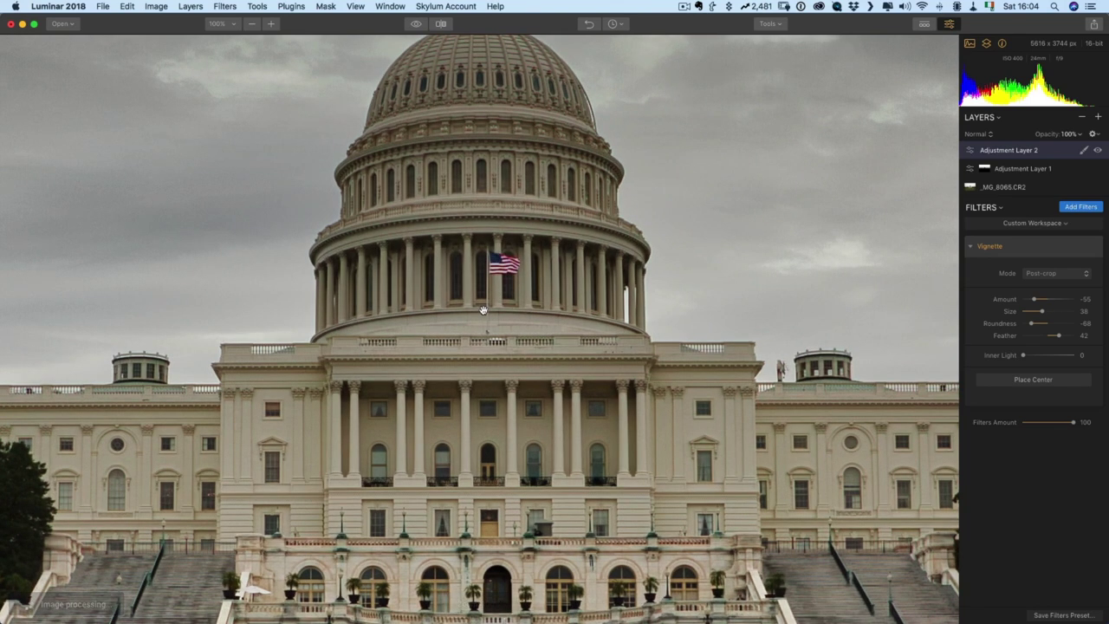
{"action": "double_click", "coordinate": [484, 316]}
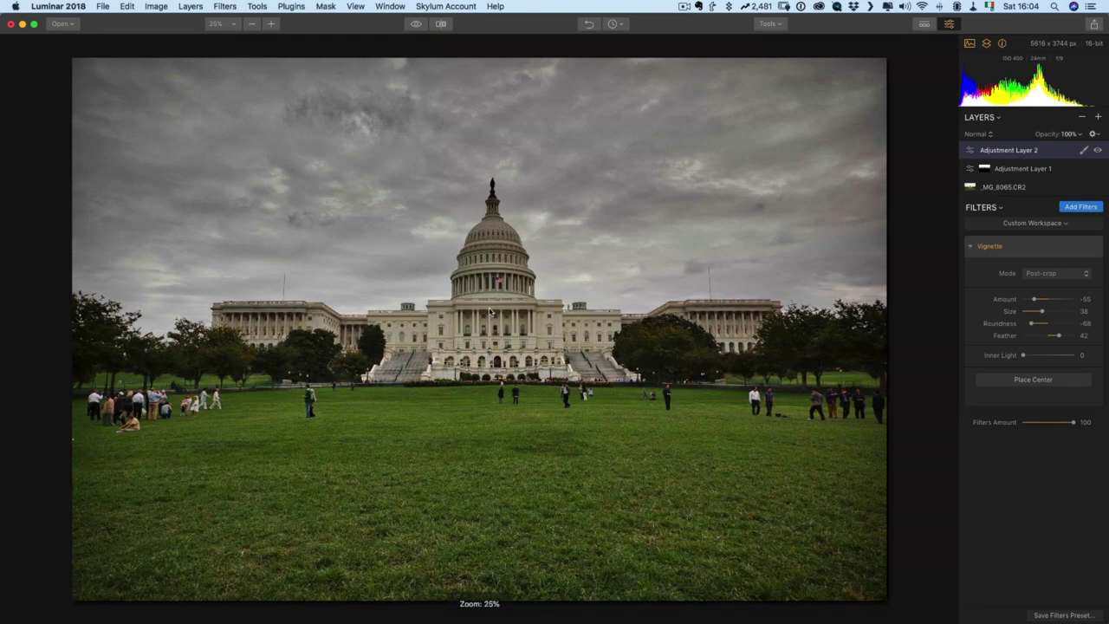
{"action": "left_click", "coordinate": [103, 7]}
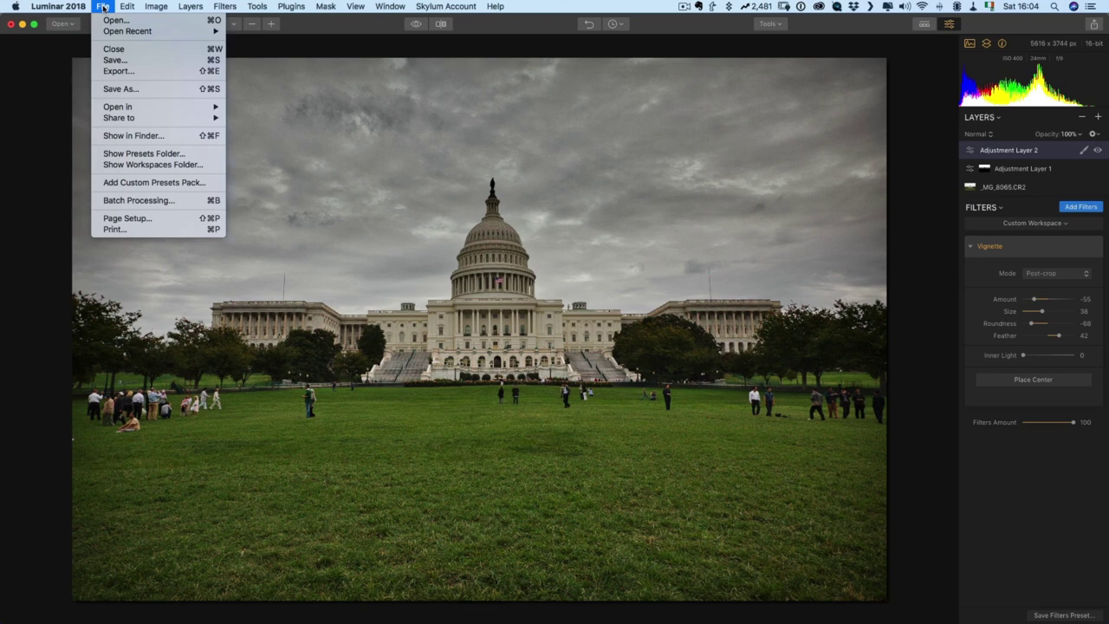
Export a full-size original-resolution JPEG named capitol into the TFP folder.
{"action": "left_click", "coordinate": [124, 73]}
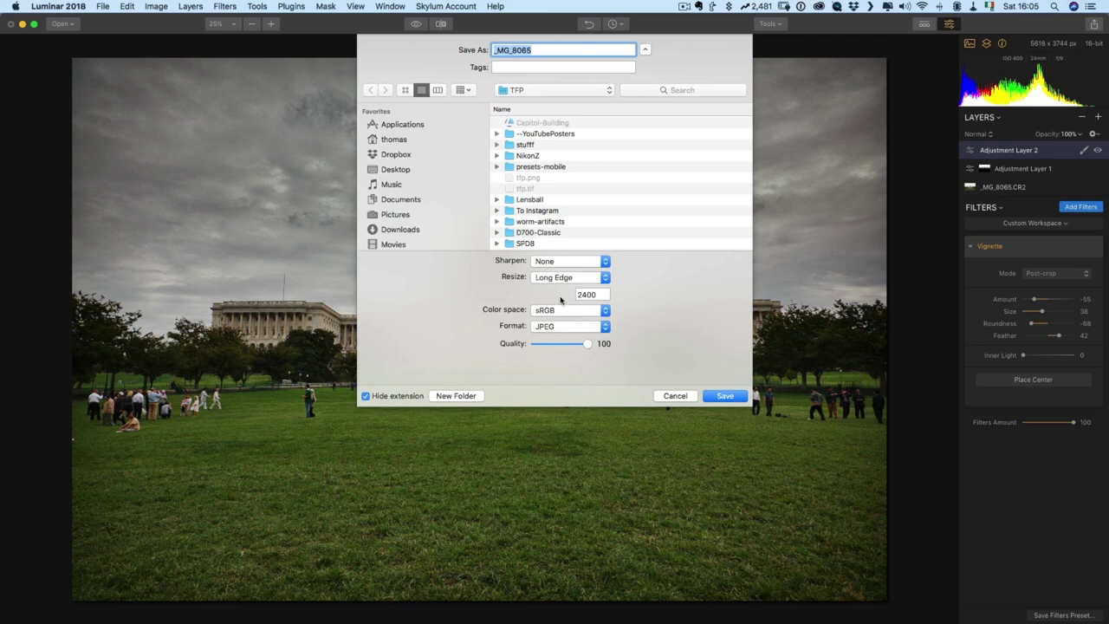
{"action": "left_click", "coordinate": [564, 276]}
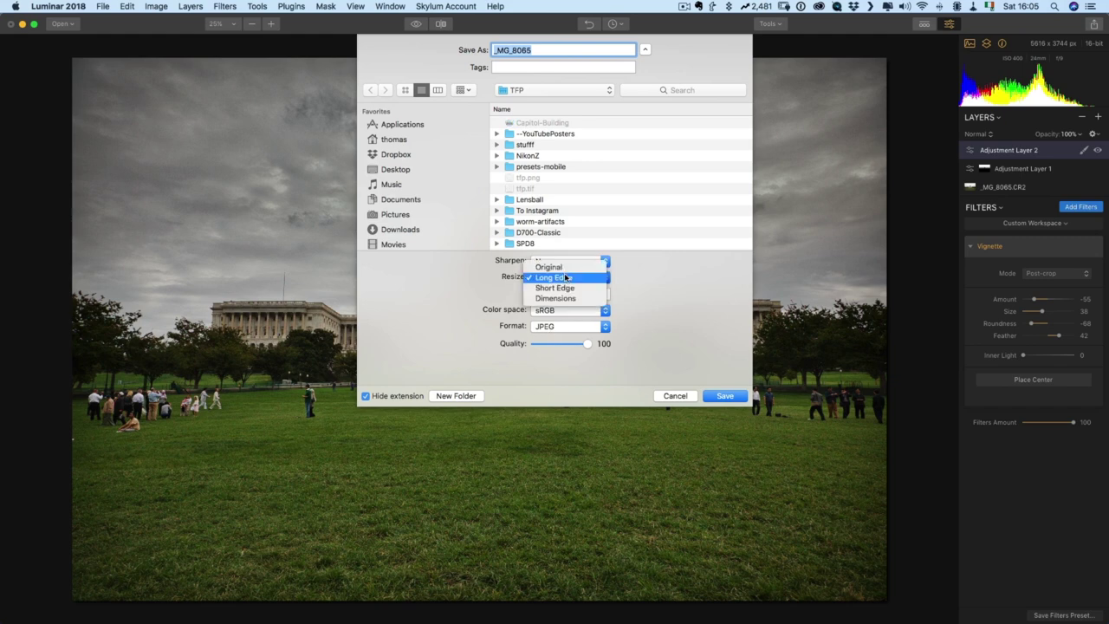
{"action": "left_click", "coordinate": [563, 267]}
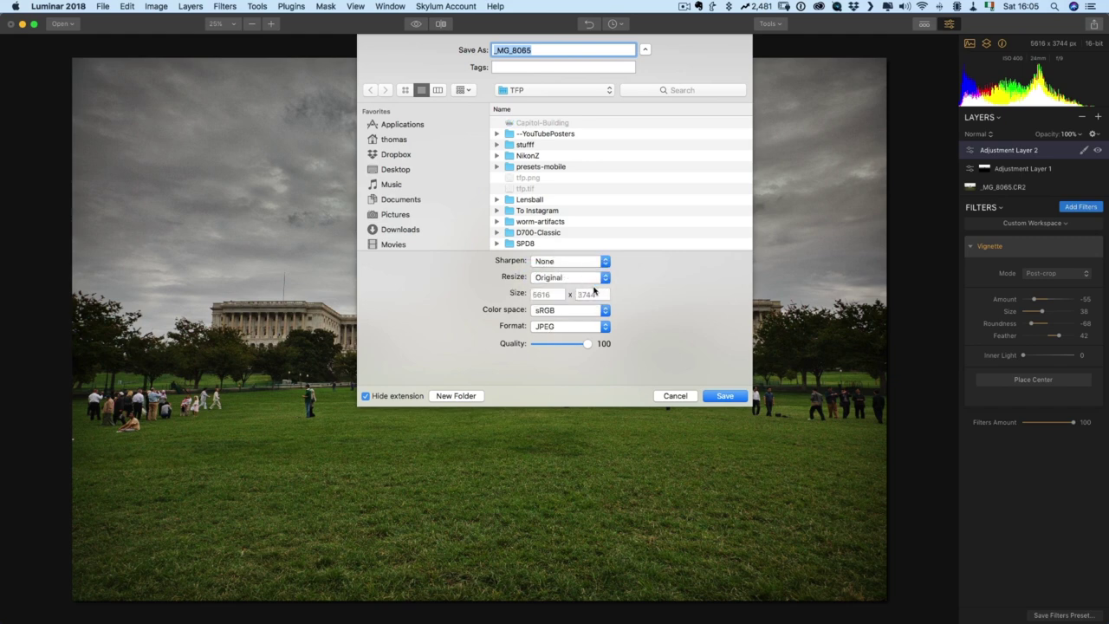
{"action": "left_click", "coordinate": [514, 91]}
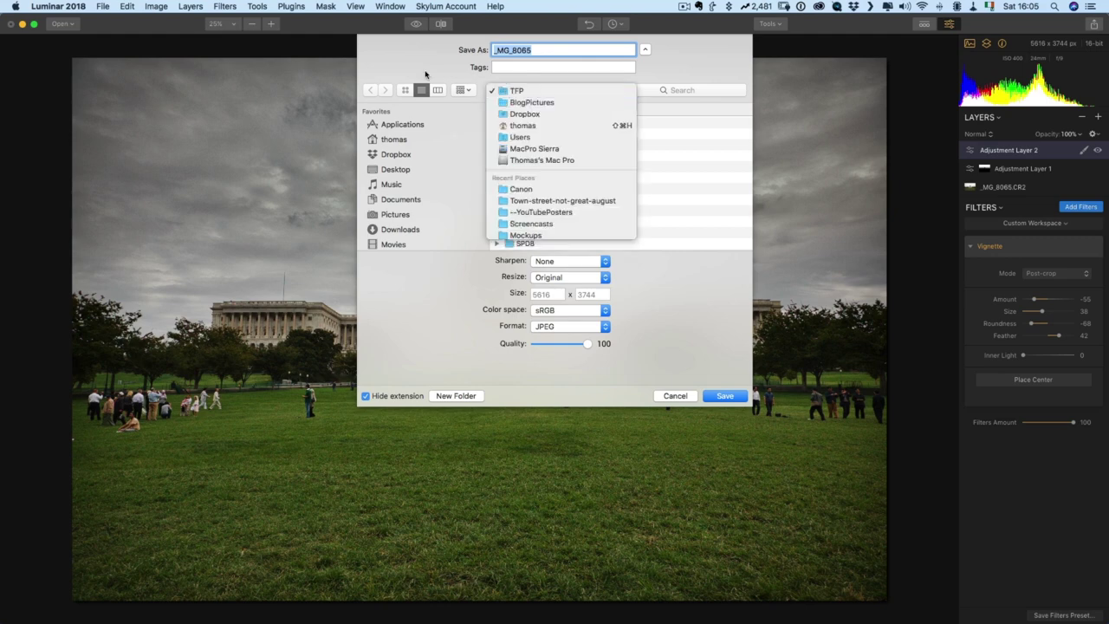
{"action": "left_click", "coordinate": [514, 91]}
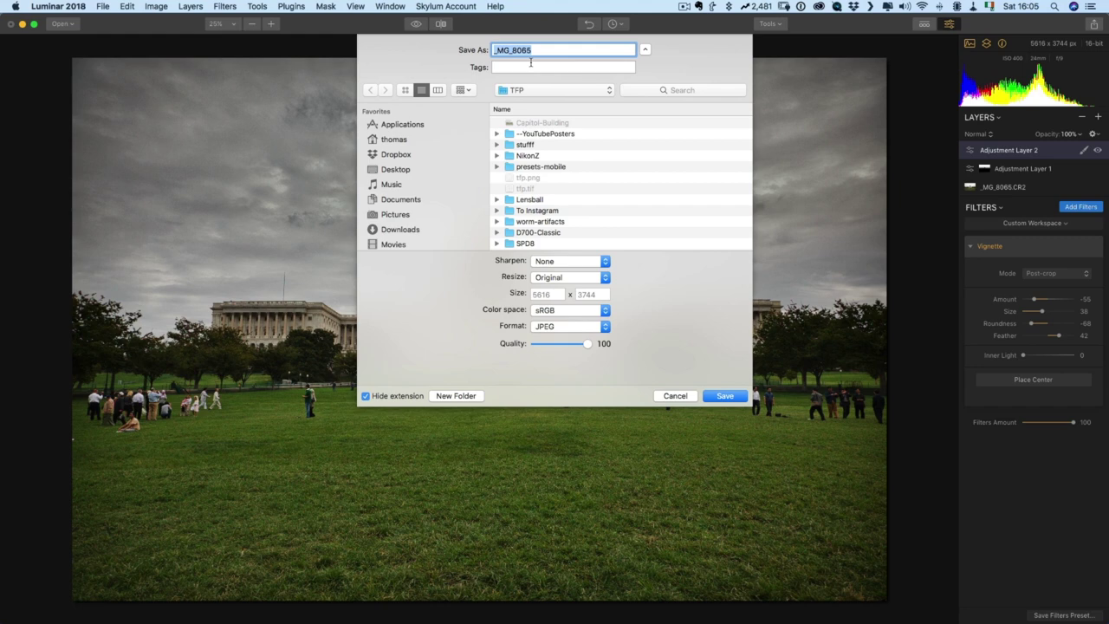
{"action": "type", "text": "capitol"}
{"action": "left_click", "coordinate": [736, 399]}
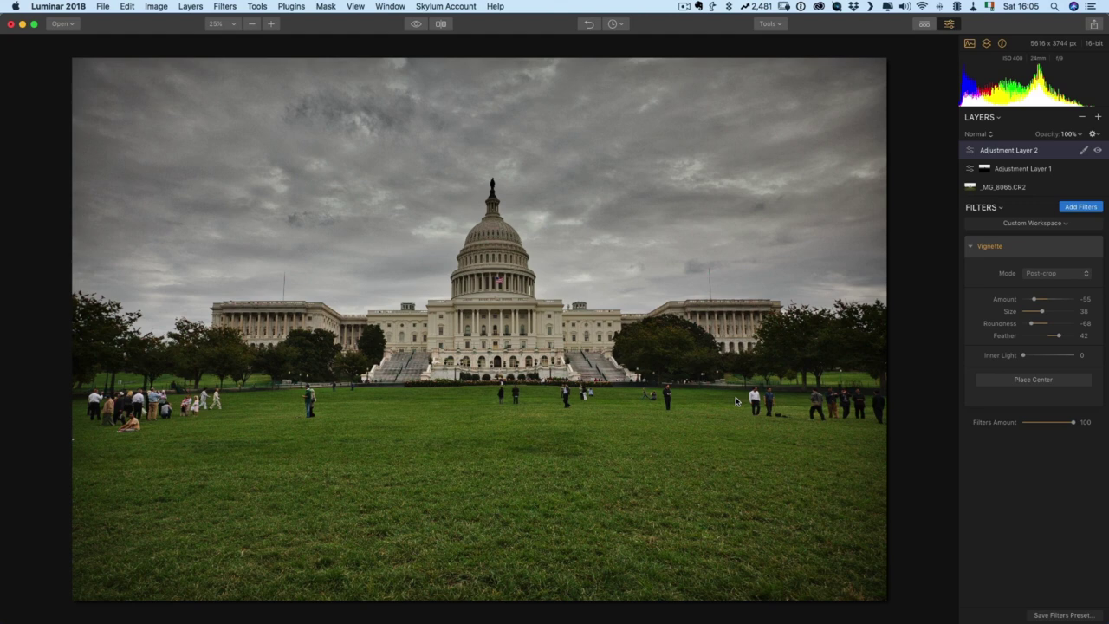
Save as capitol-edited in Luminar format, keeping resources and history, Windows compatibility off.
{"action": "left_click", "coordinate": [103, 7]}
{"action": "left_click", "coordinate": [130, 90]}
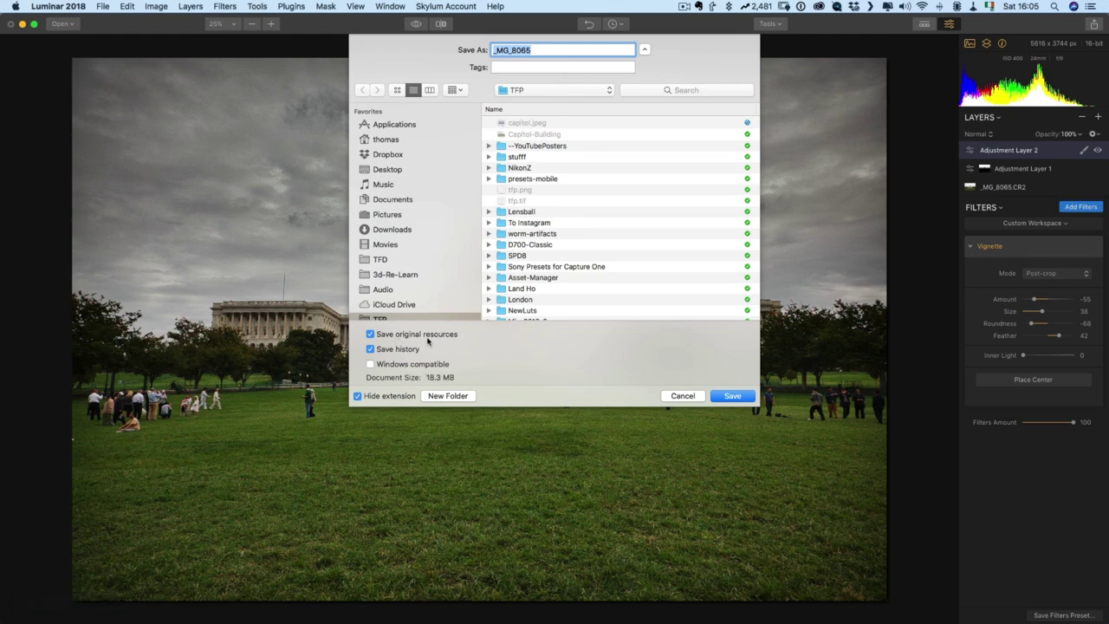
{"action": "left_click", "coordinate": [427, 336]}
{"action": "left_click", "coordinate": [427, 336]}
{"action": "left_click", "coordinate": [371, 351]}
{"action": "left_click", "coordinate": [371, 350]}
{"action": "left_click", "coordinate": [371, 365]}
{"action": "left_click", "coordinate": [370, 365]}
{"action": "type", "text": "capitol edited"}
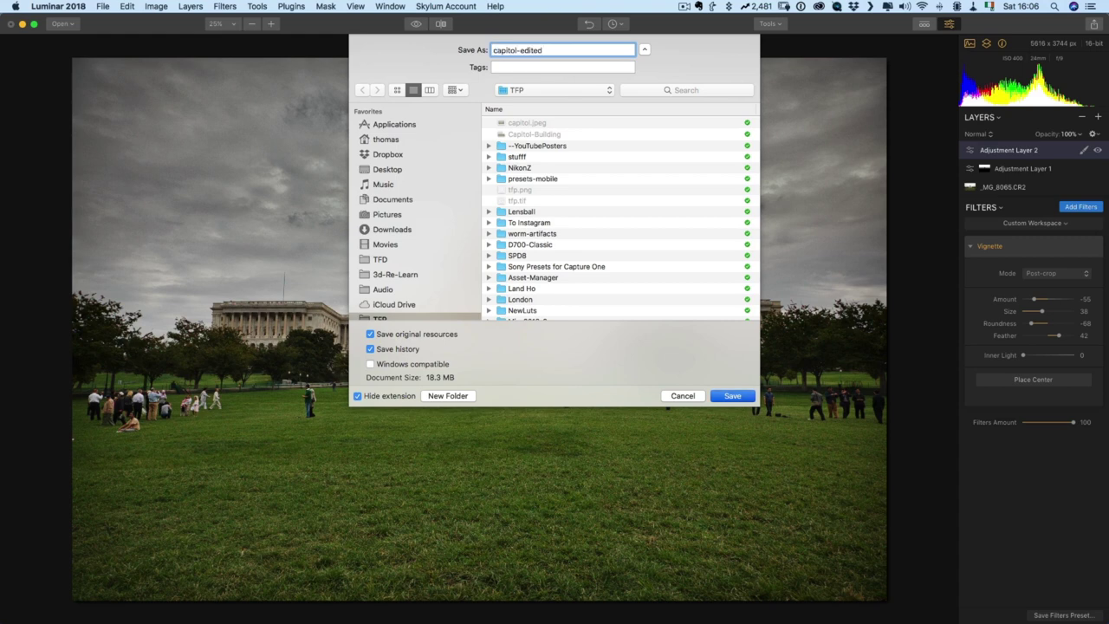
{"action": "key", "text": "Return"}
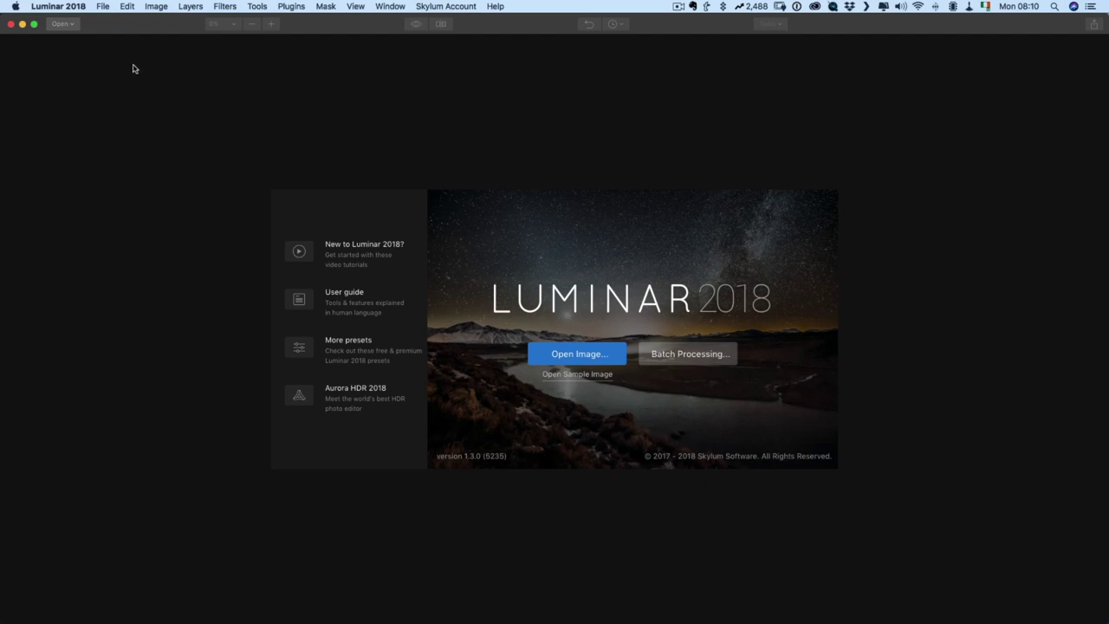
Reopen capitol-edited and lower the _MG_8065.CR2 layer's Temperature from 5800 to 5036.
{"action": "left_click", "coordinate": [105, 7]}
{"action": "mouse_move", "coordinate": [199, 31]}
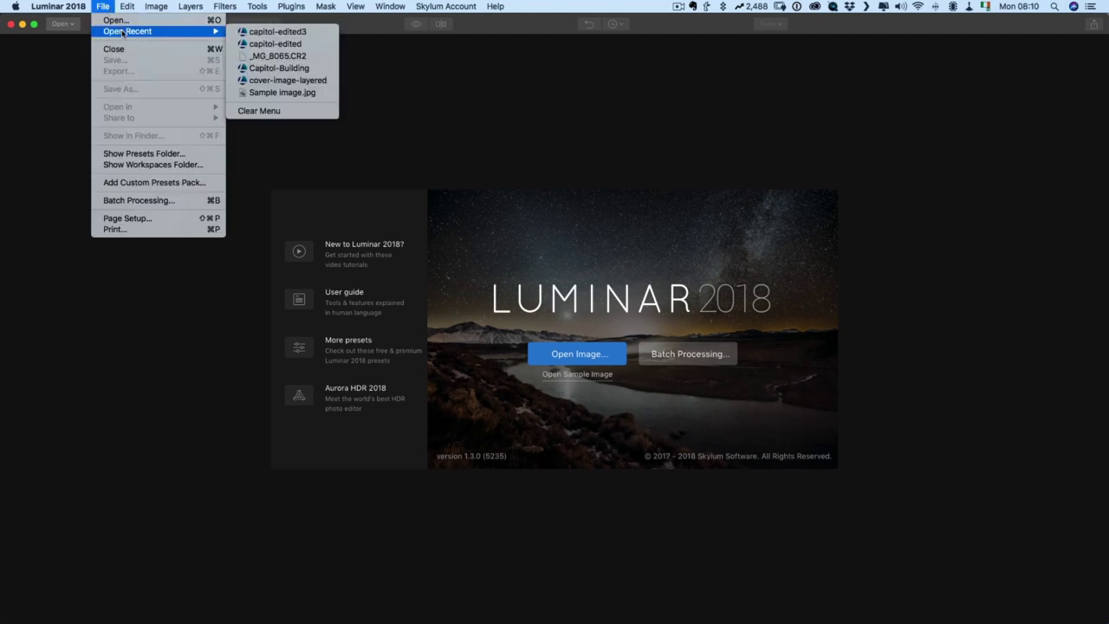
{"action": "left_click", "coordinate": [319, 49]}
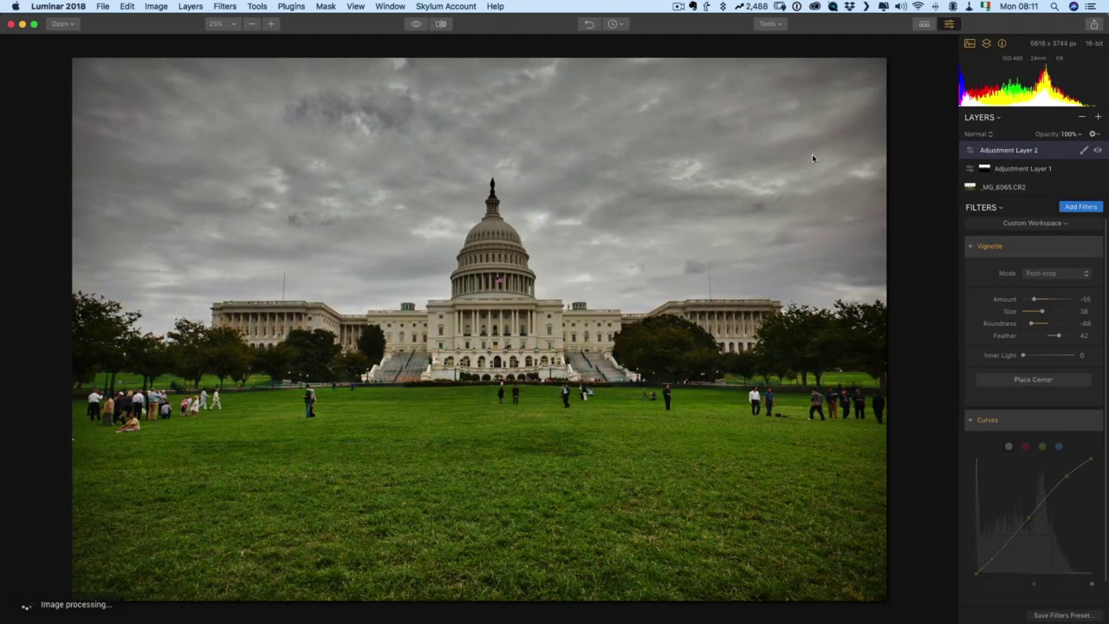
{"action": "left_click", "coordinate": [1029, 190]}
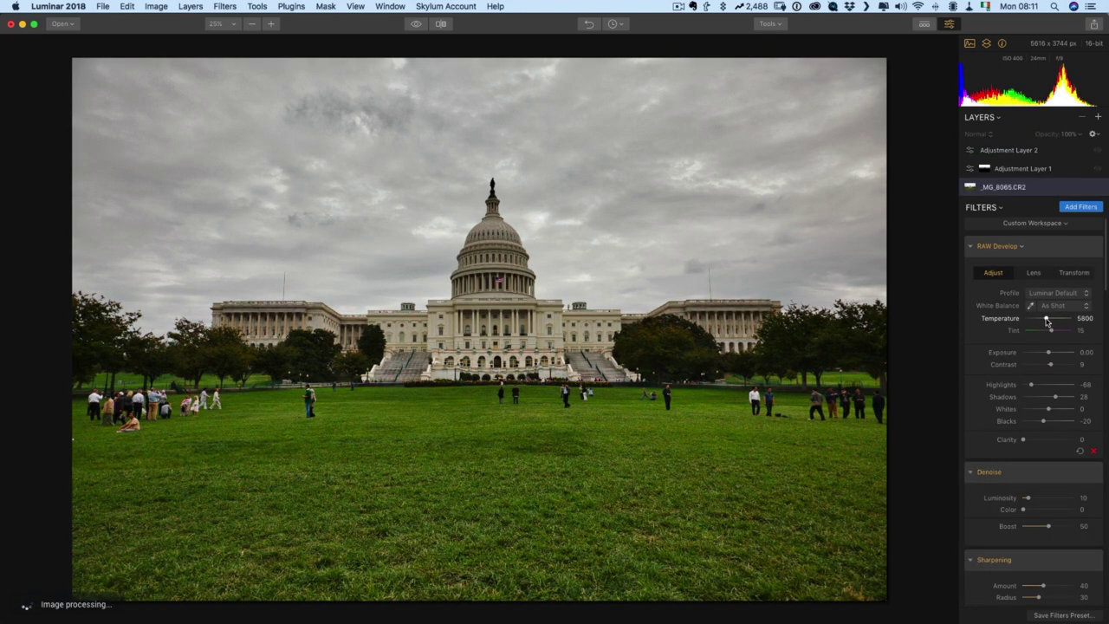
{"action": "left_click_drag", "start_coordinate": [1046, 321], "coordinate": [1045, 320]}
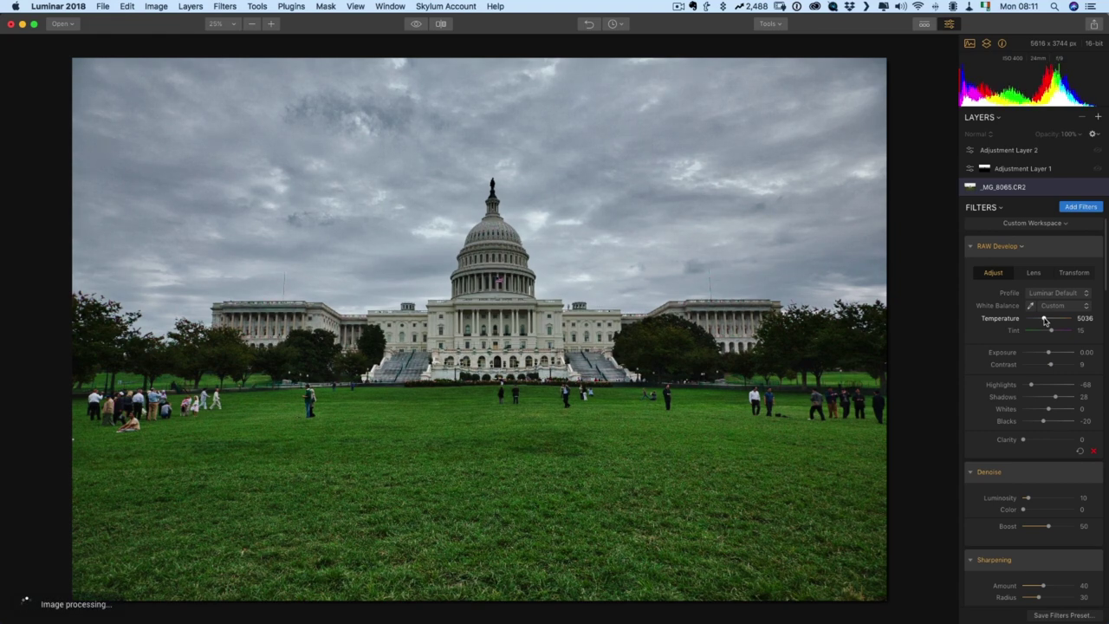
Select Adjustment Layer 2 and re-enable its Curves filter.
{"action": "left_click", "coordinate": [1022, 152]}
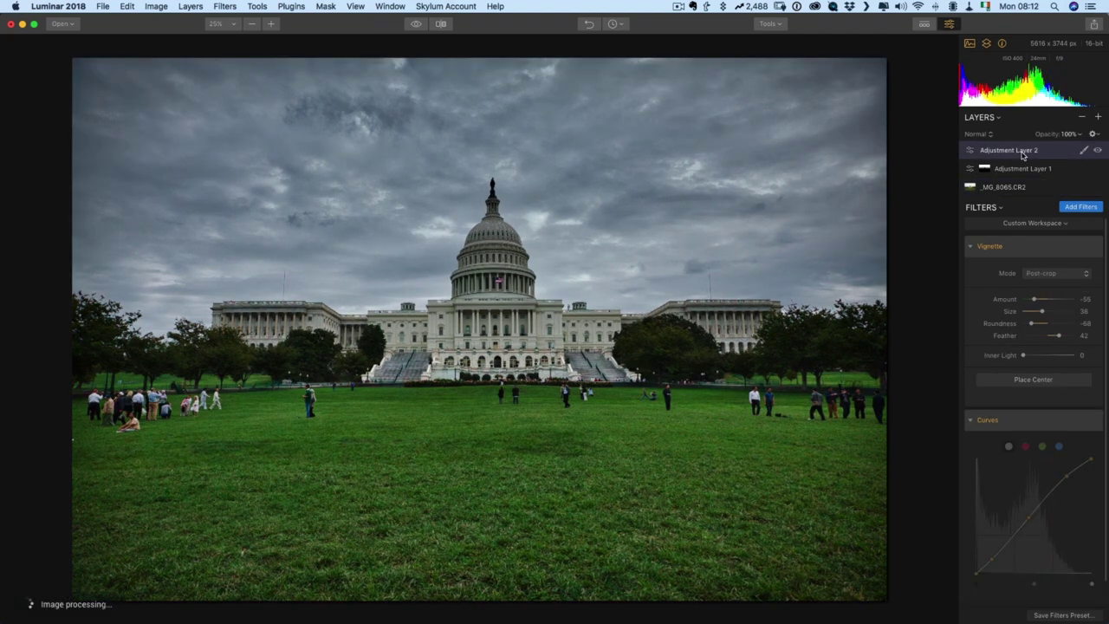
{"action": "scroll", "coordinate": [1030, 254], "scroll_direction": "down", "scroll_amount": 2}
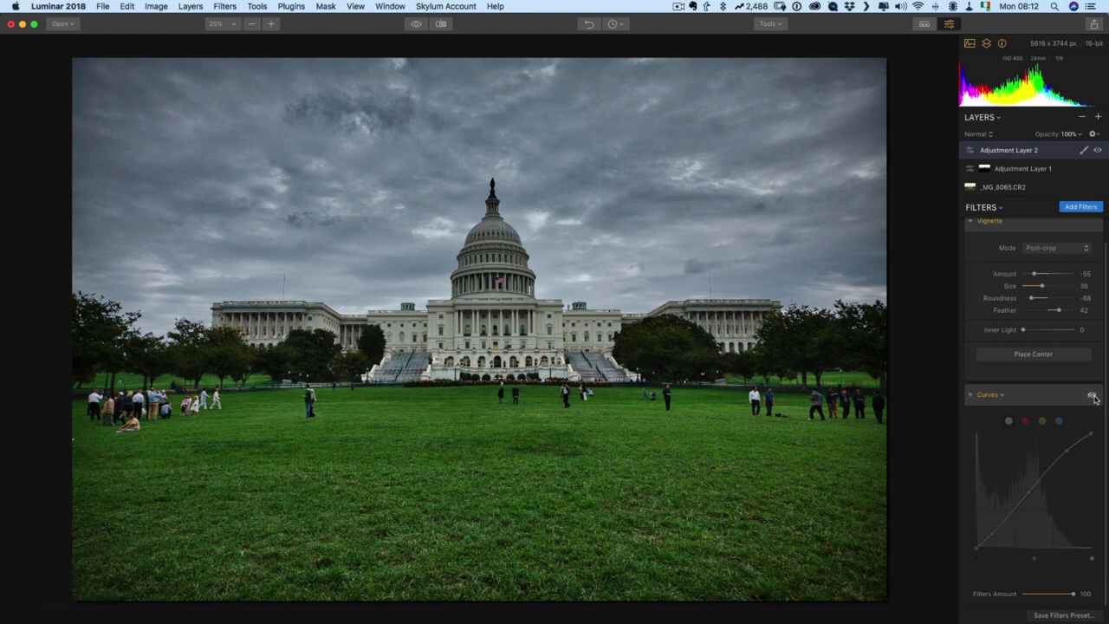
{"action": "left_click", "coordinate": [1093, 396]}
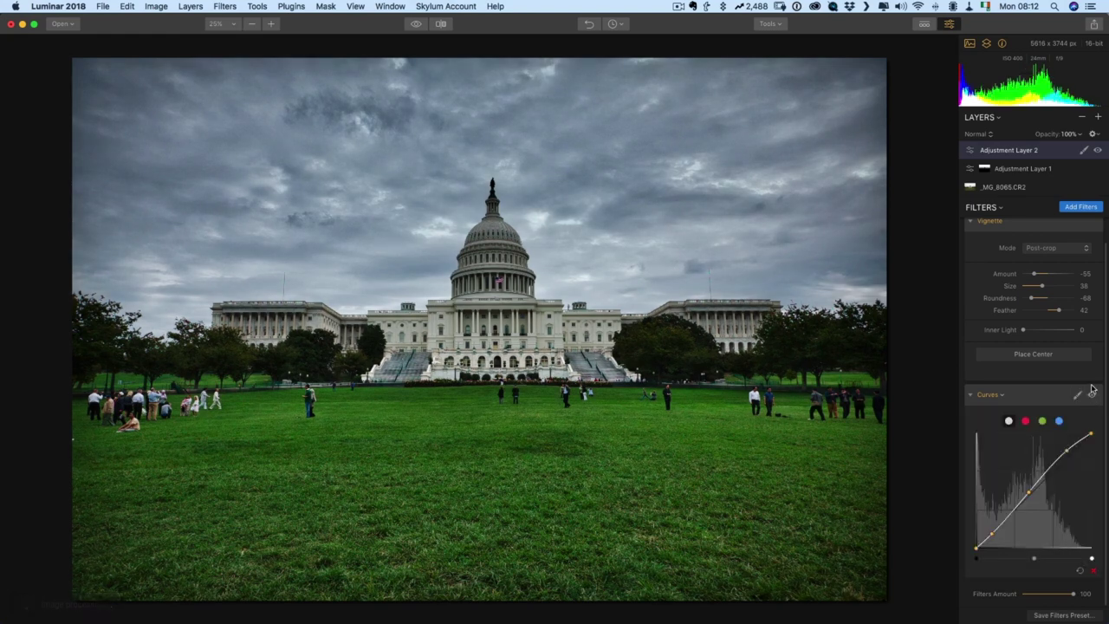